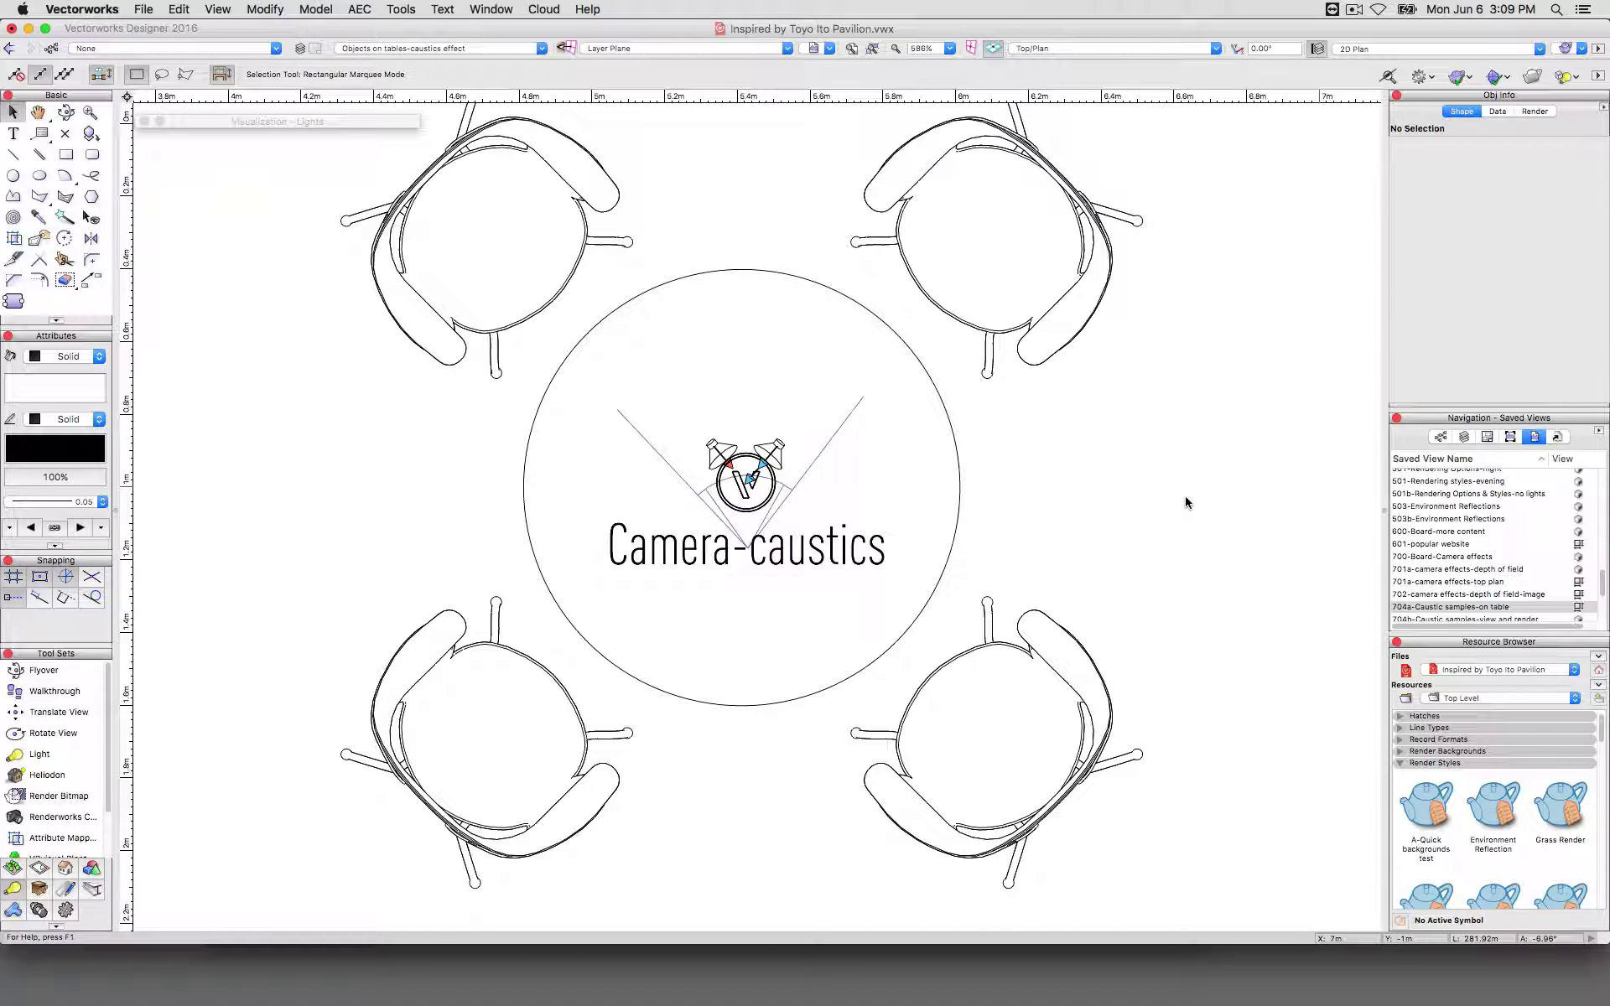
Activate the saved view '704c-Caustic samples-view image' from the Navigation palette
{"action": "scroll", "coordinate": [1518, 541], "scroll_direction": "down", "scroll_amount": 1}
{"action": "scroll", "coordinate": [1522, 589], "scroll_direction": "down", "scroll_amount": 3}
{"action": "left_click", "coordinate": [1455, 591]}
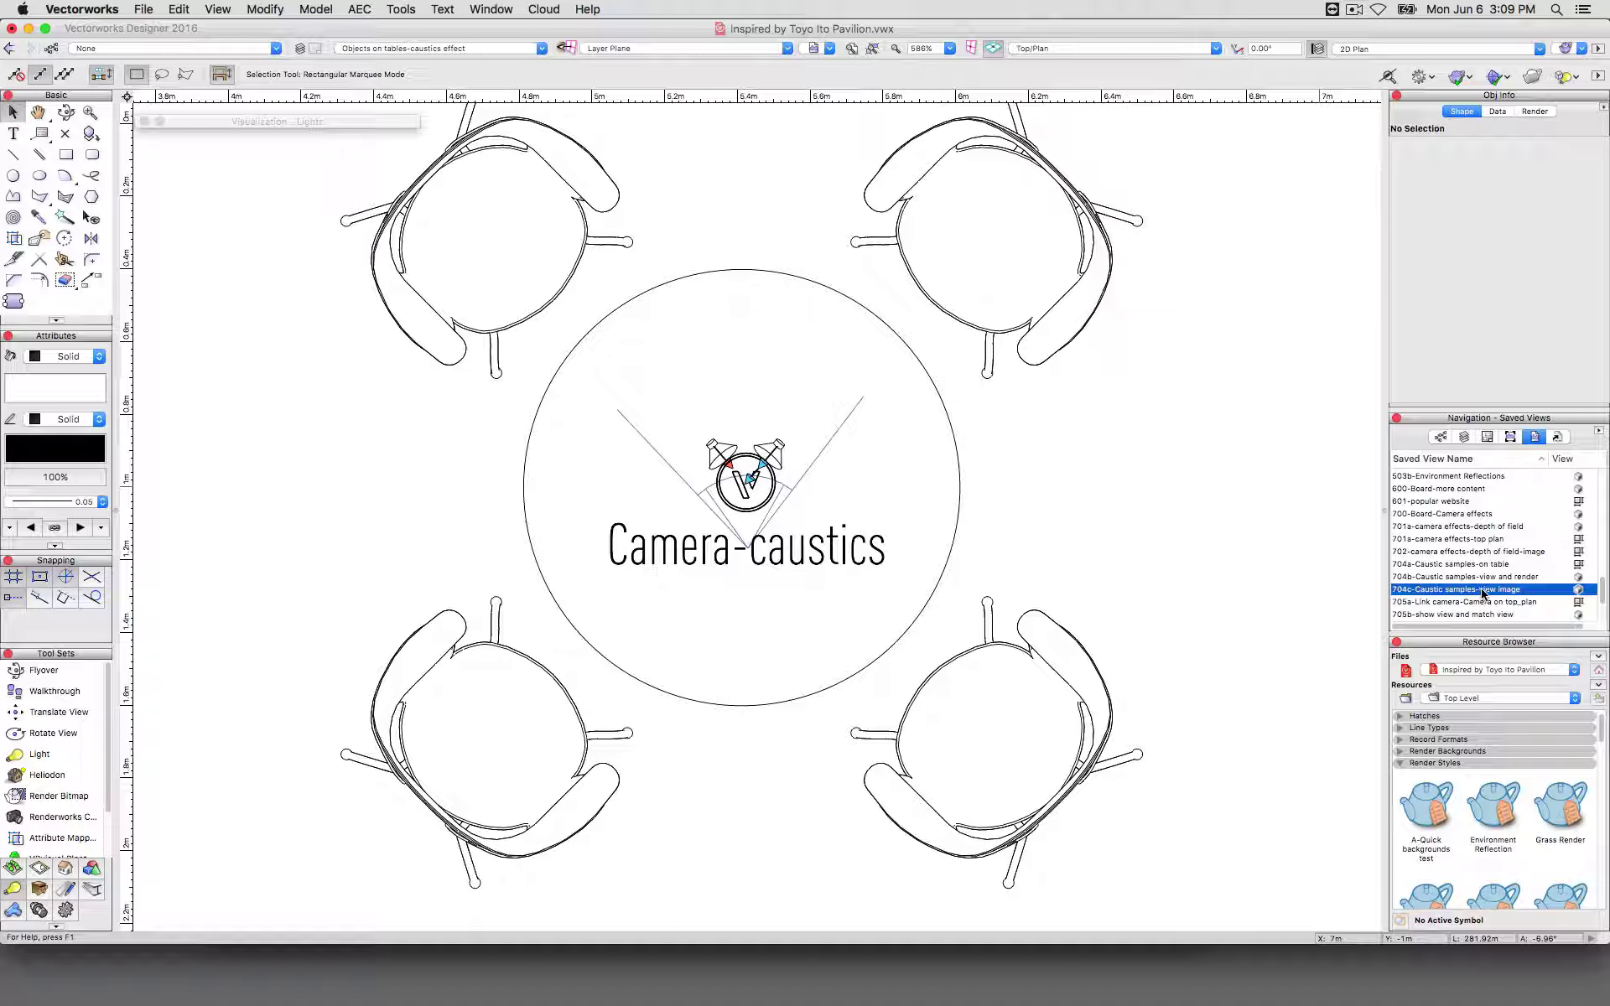
{"action": "double_click", "coordinate": [1485, 591]}
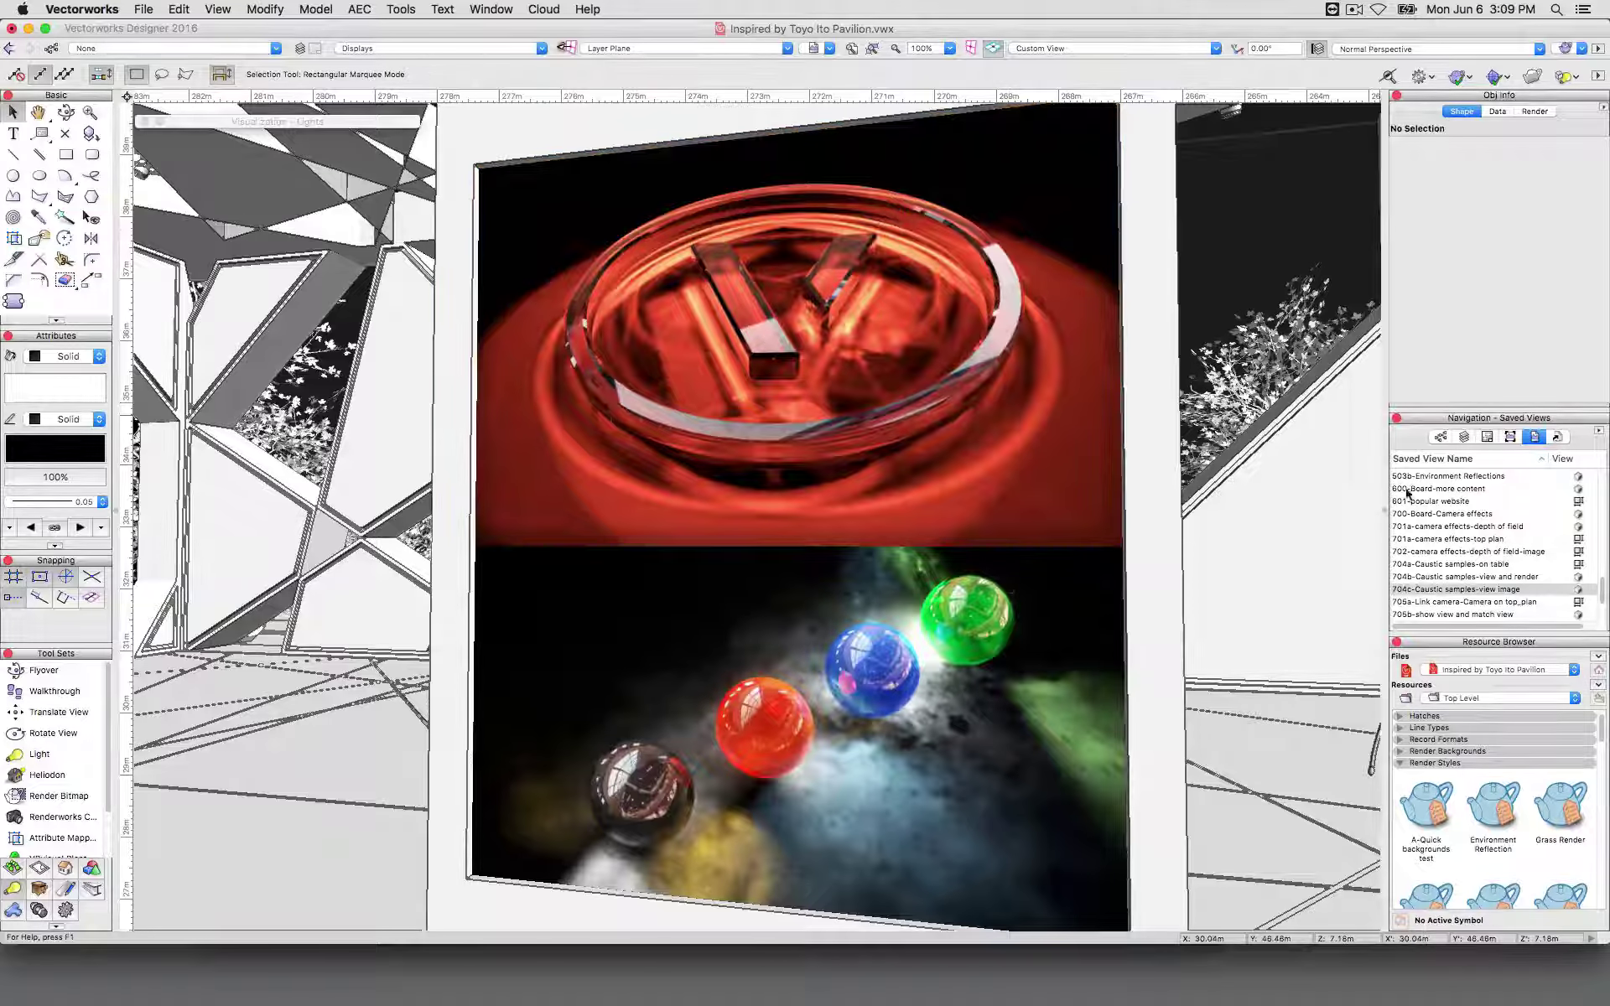
On the 704a table plan, check both spot lights' Caustic Photons settings, then activate view 704b
{"action": "double_click", "coordinate": [1481, 564]}
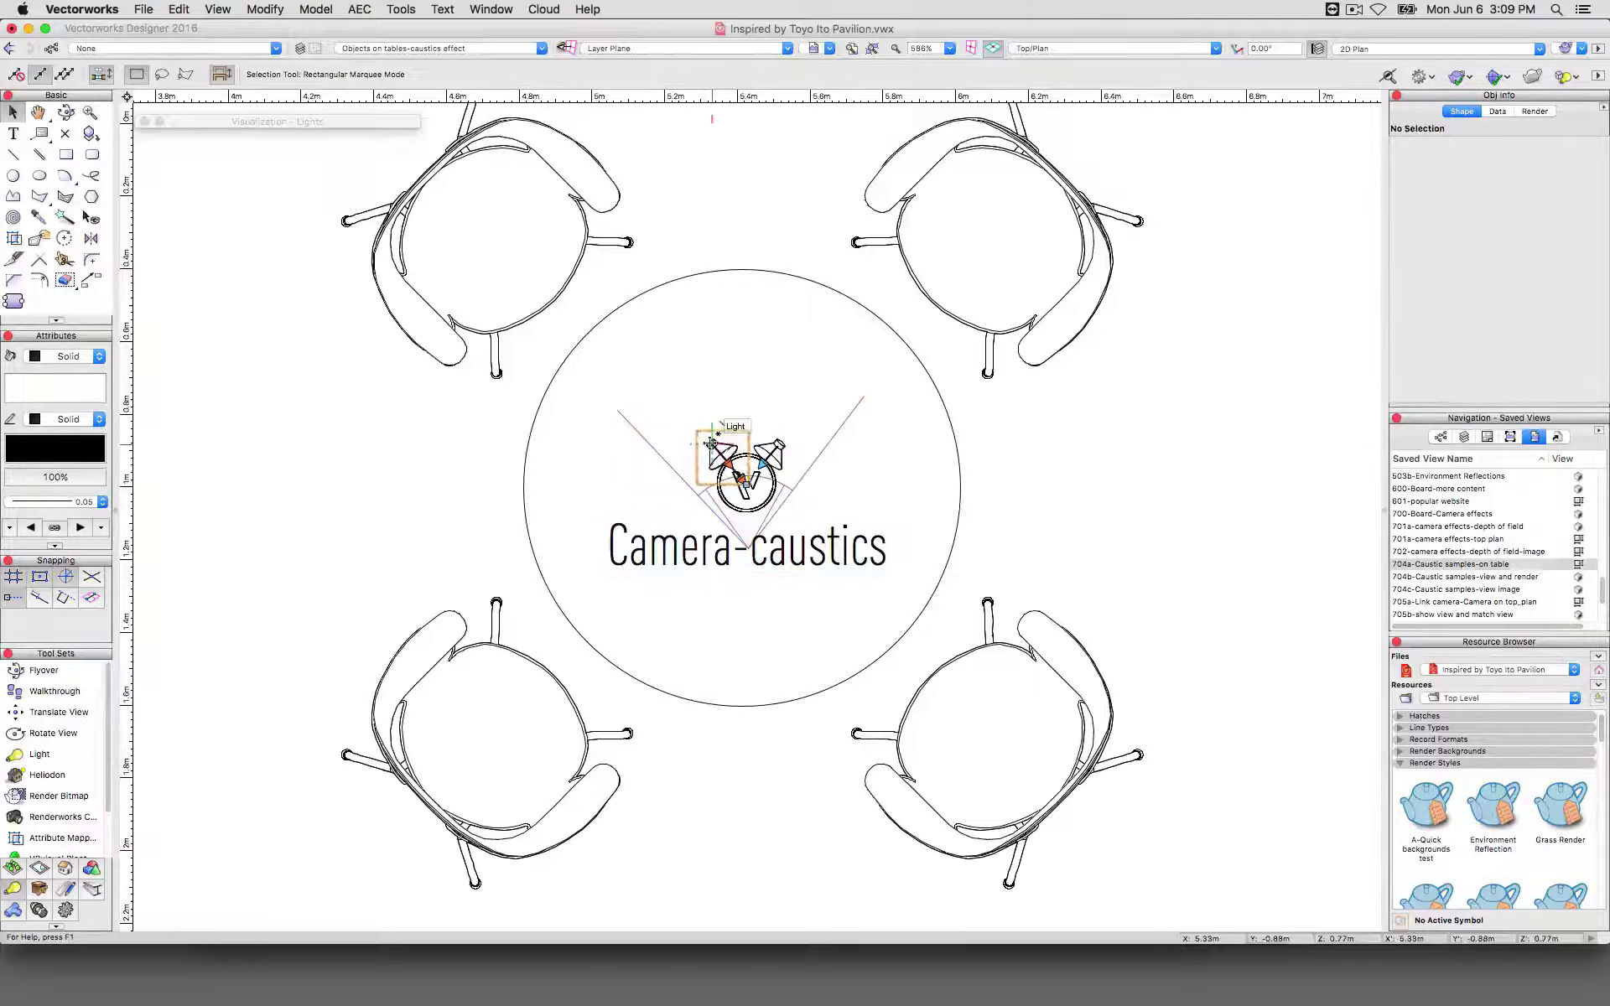
{"action": "left_click", "coordinate": [759, 455]}
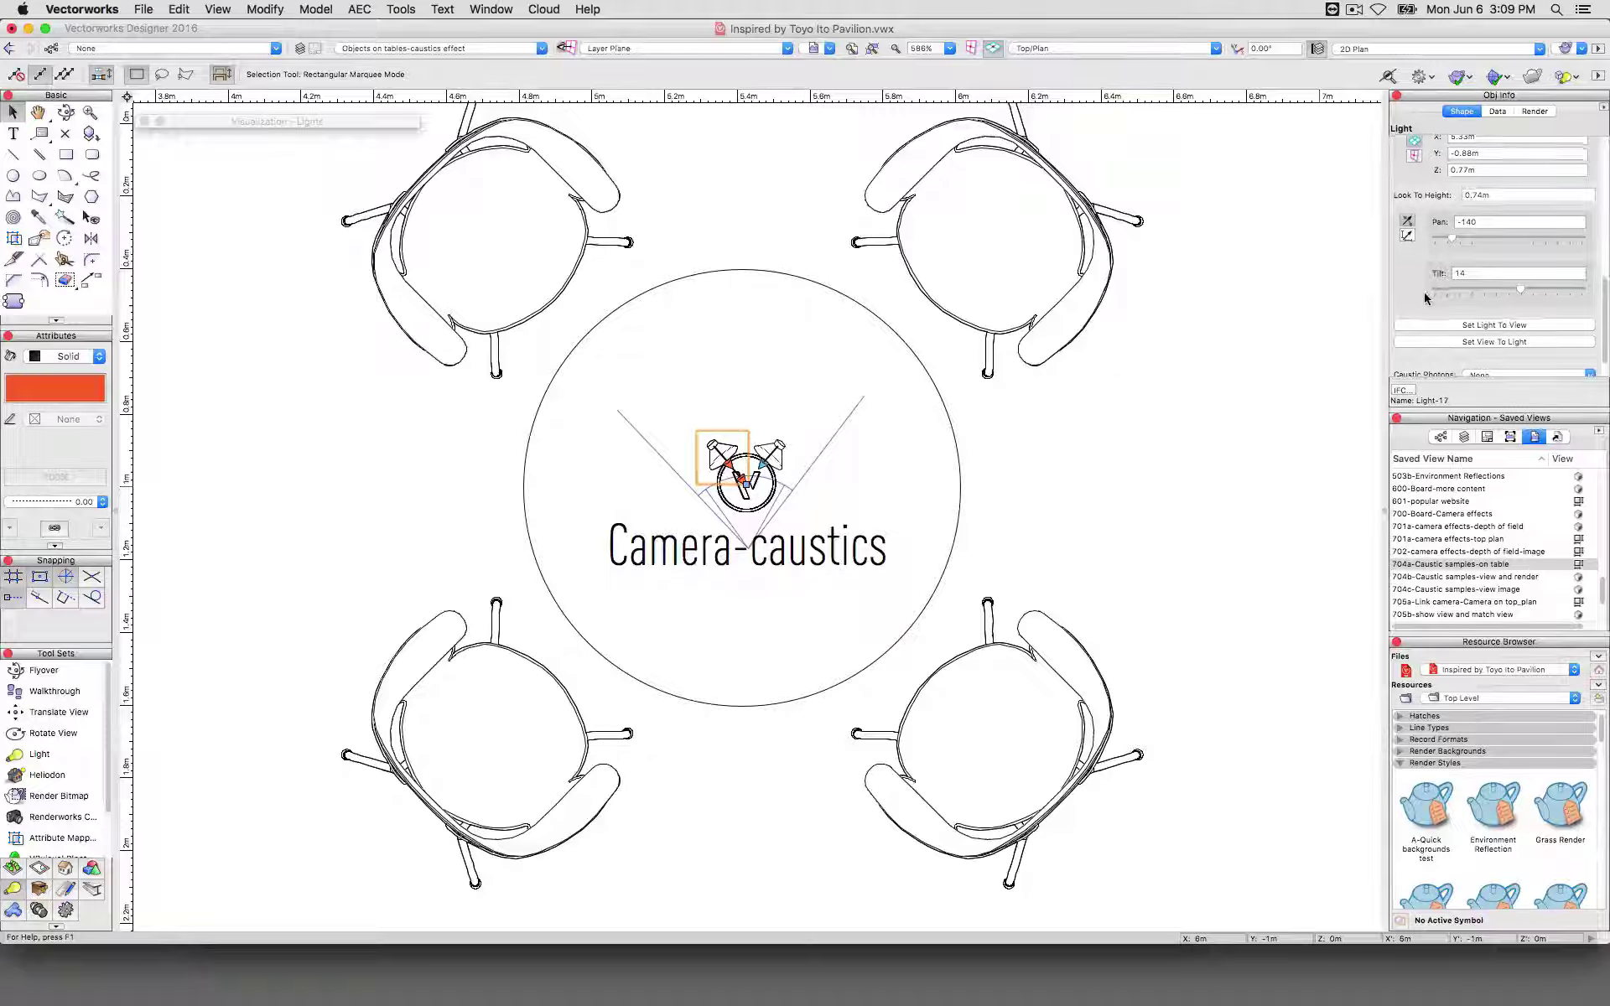
{"action": "scroll", "coordinate": [1421, 301], "scroll_direction": "down", "scroll_amount": 2}
{"action": "left_click", "coordinate": [1478, 351]}
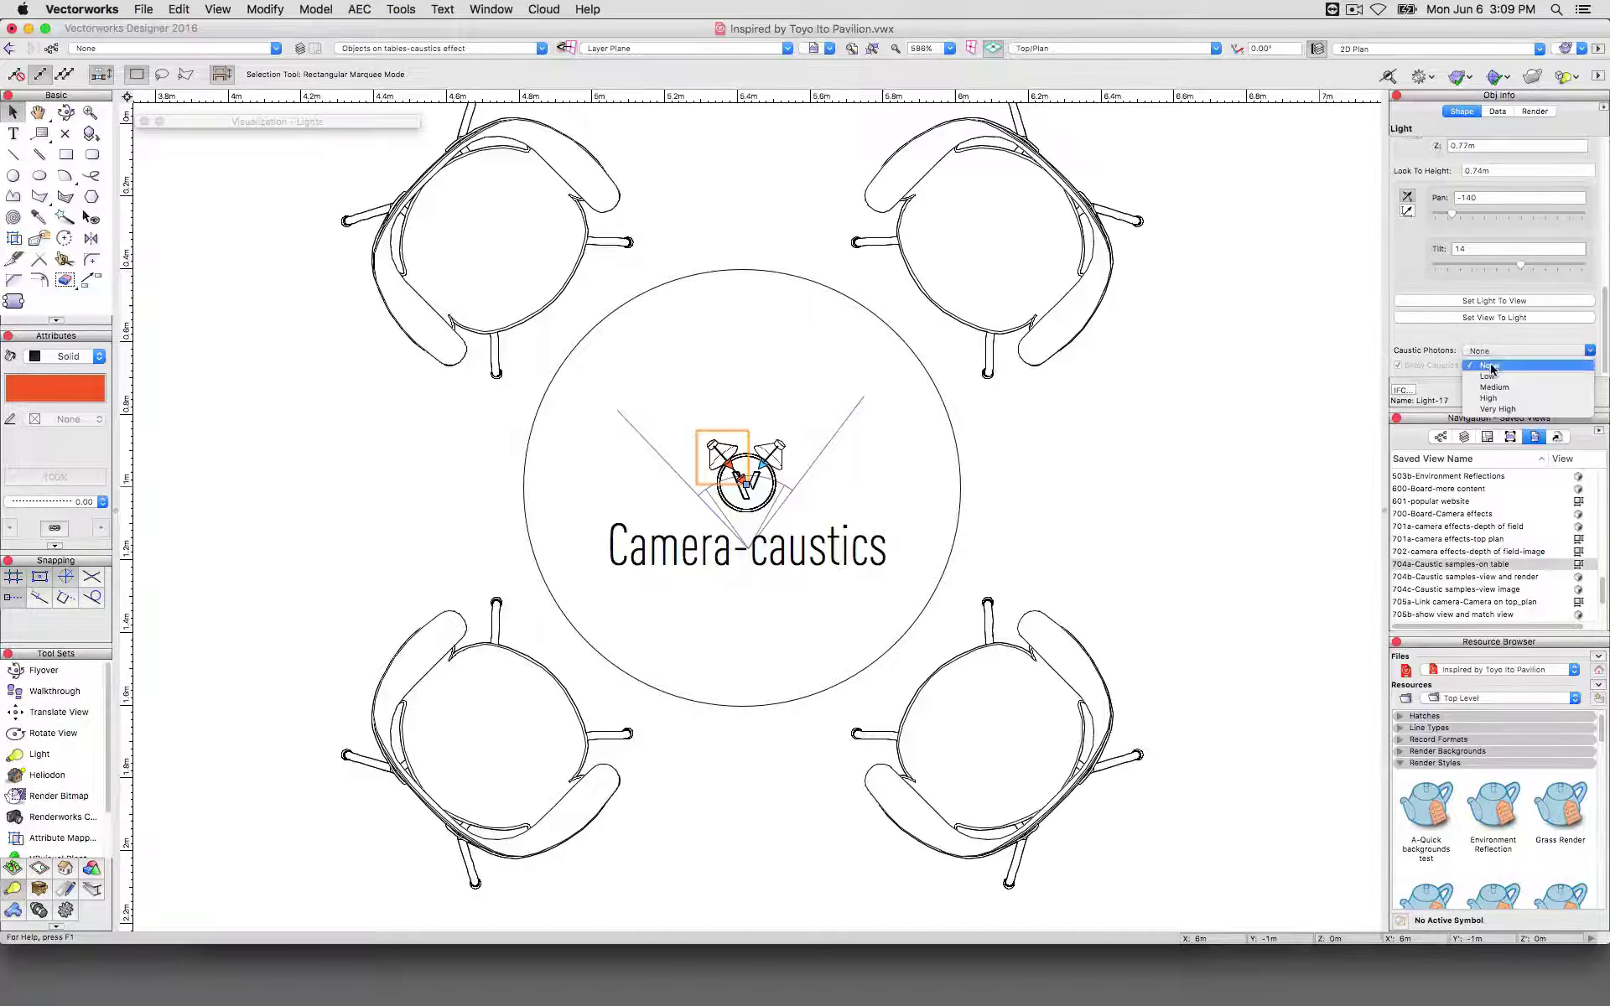
{"action": "left_click", "coordinate": [1486, 352]}
{"action": "left_click", "coordinate": [768, 455]}
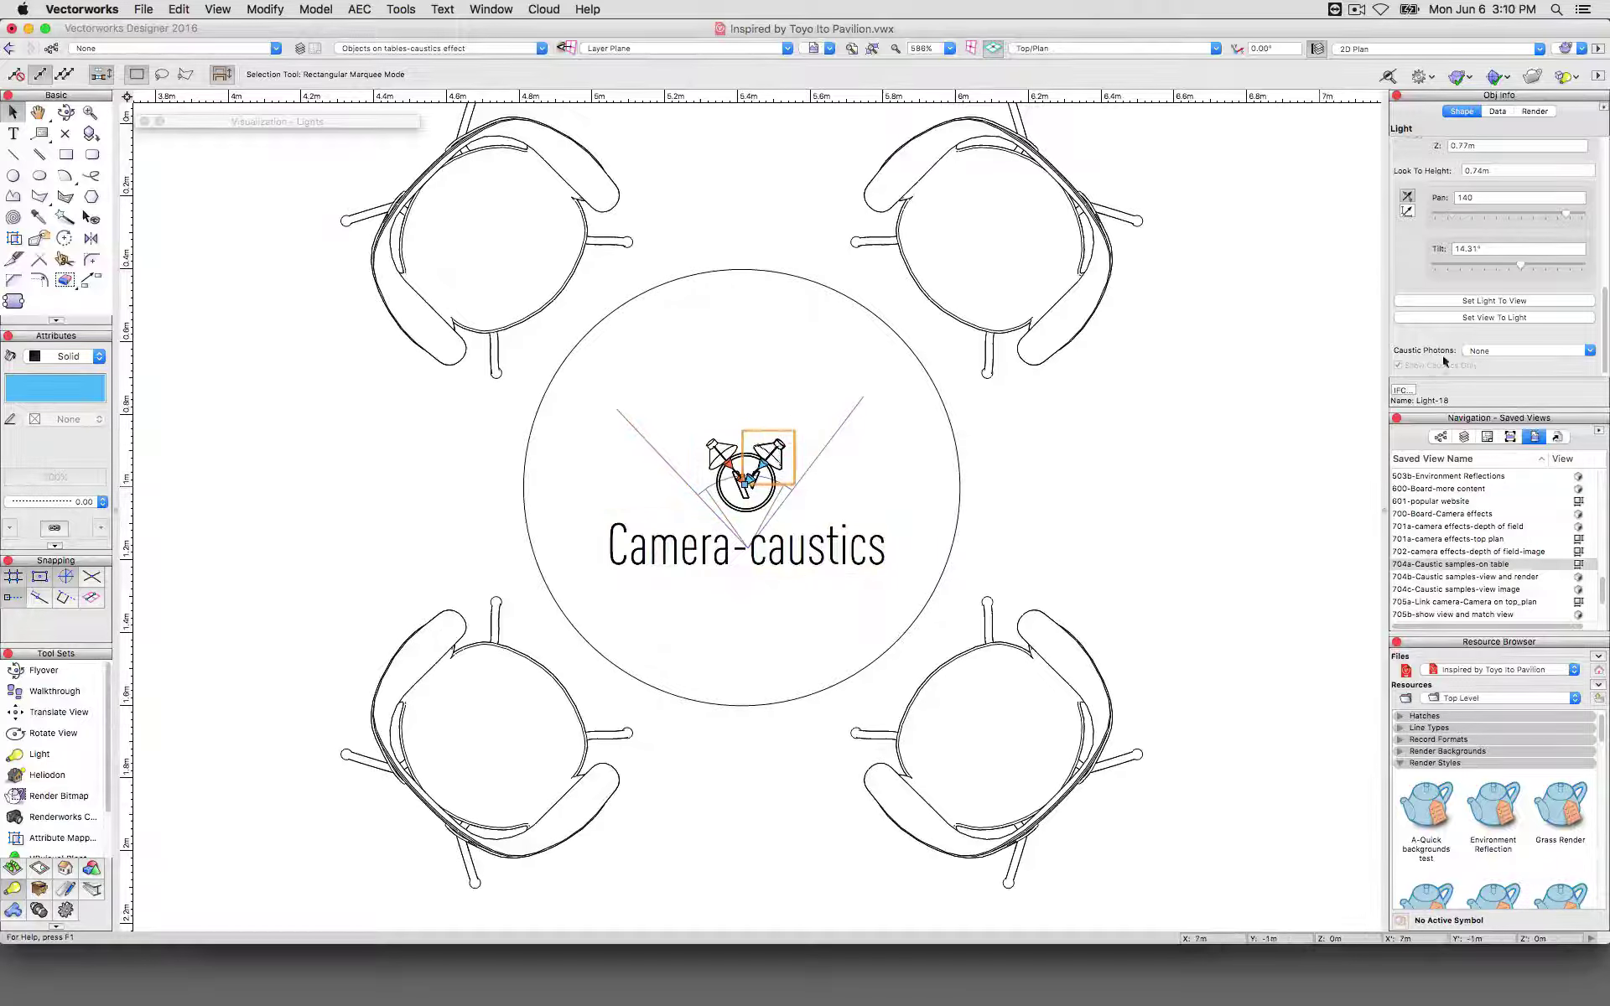
{"action": "left_click", "coordinate": [1499, 577]}
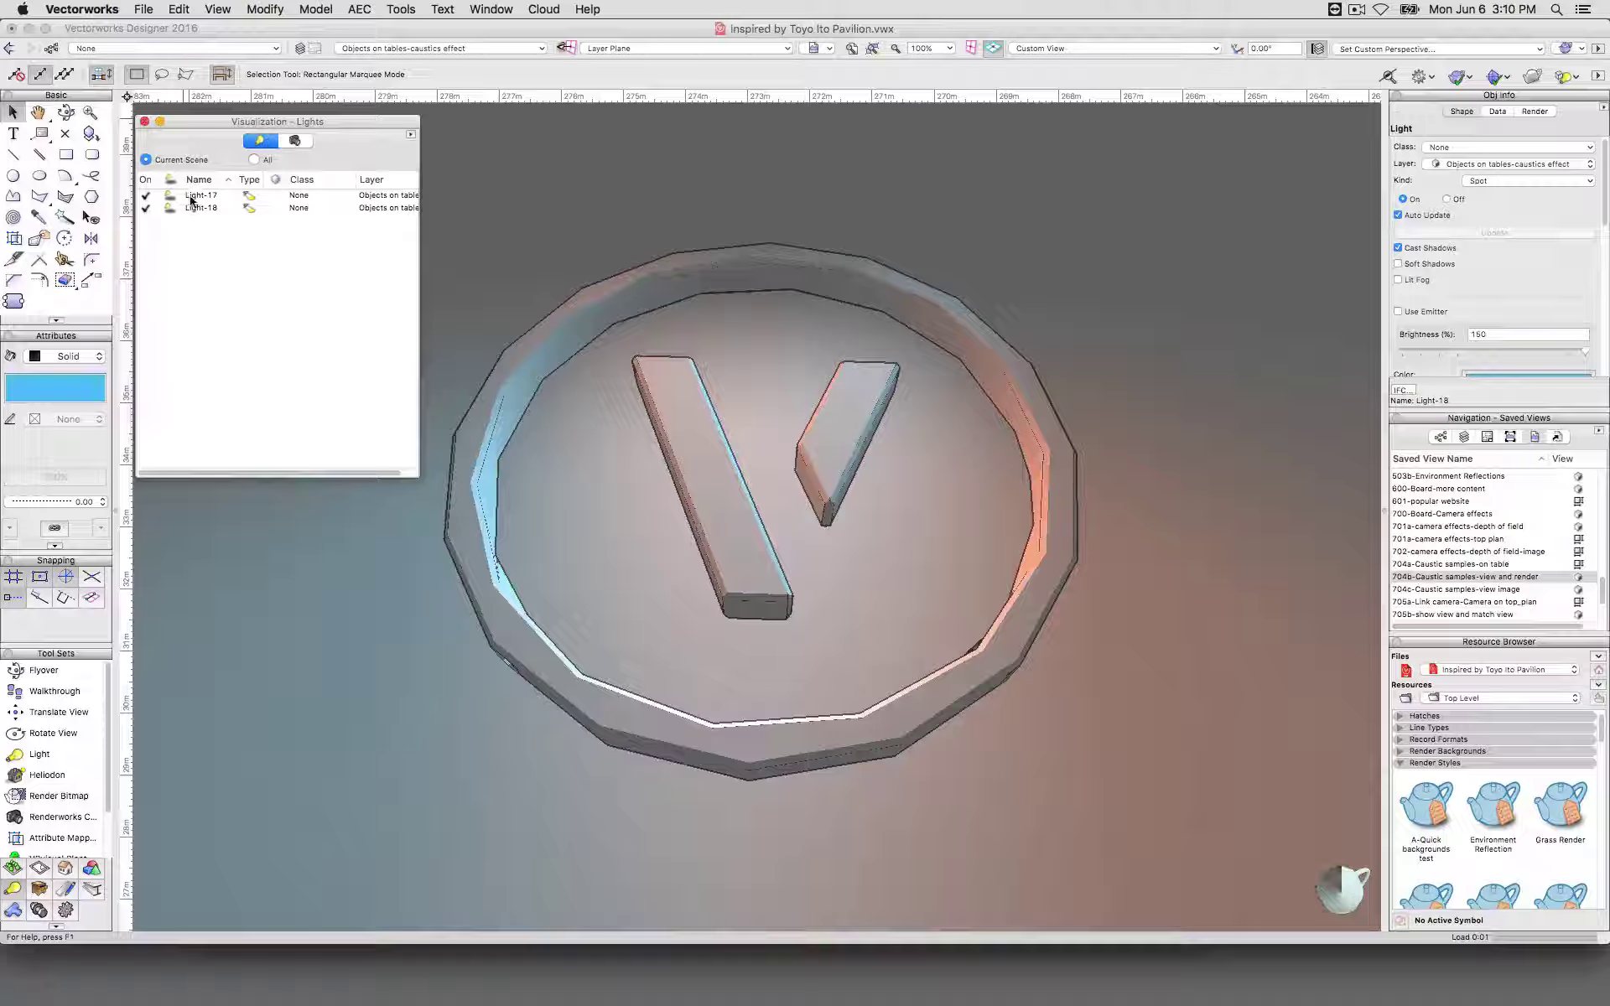
Roll up the Lights palette, let the perspective render finish, and select the glass dish
{"action": "left_click", "coordinate": [161, 123]}
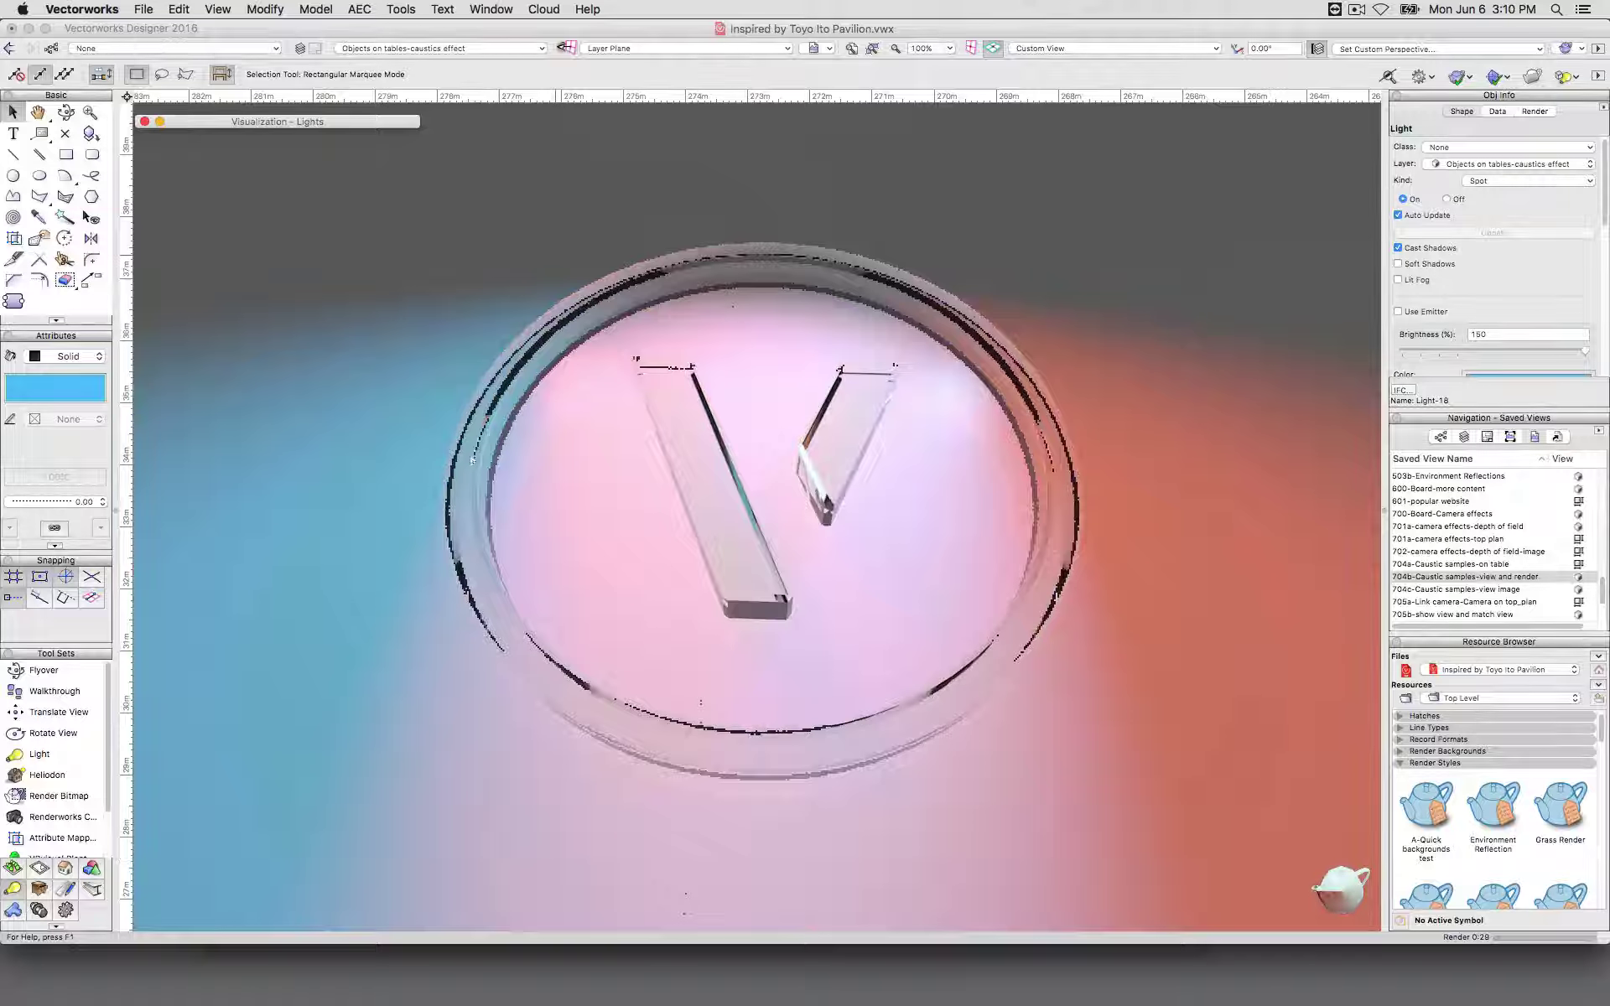
{"action": "left_click", "coordinate": [468, 454]}
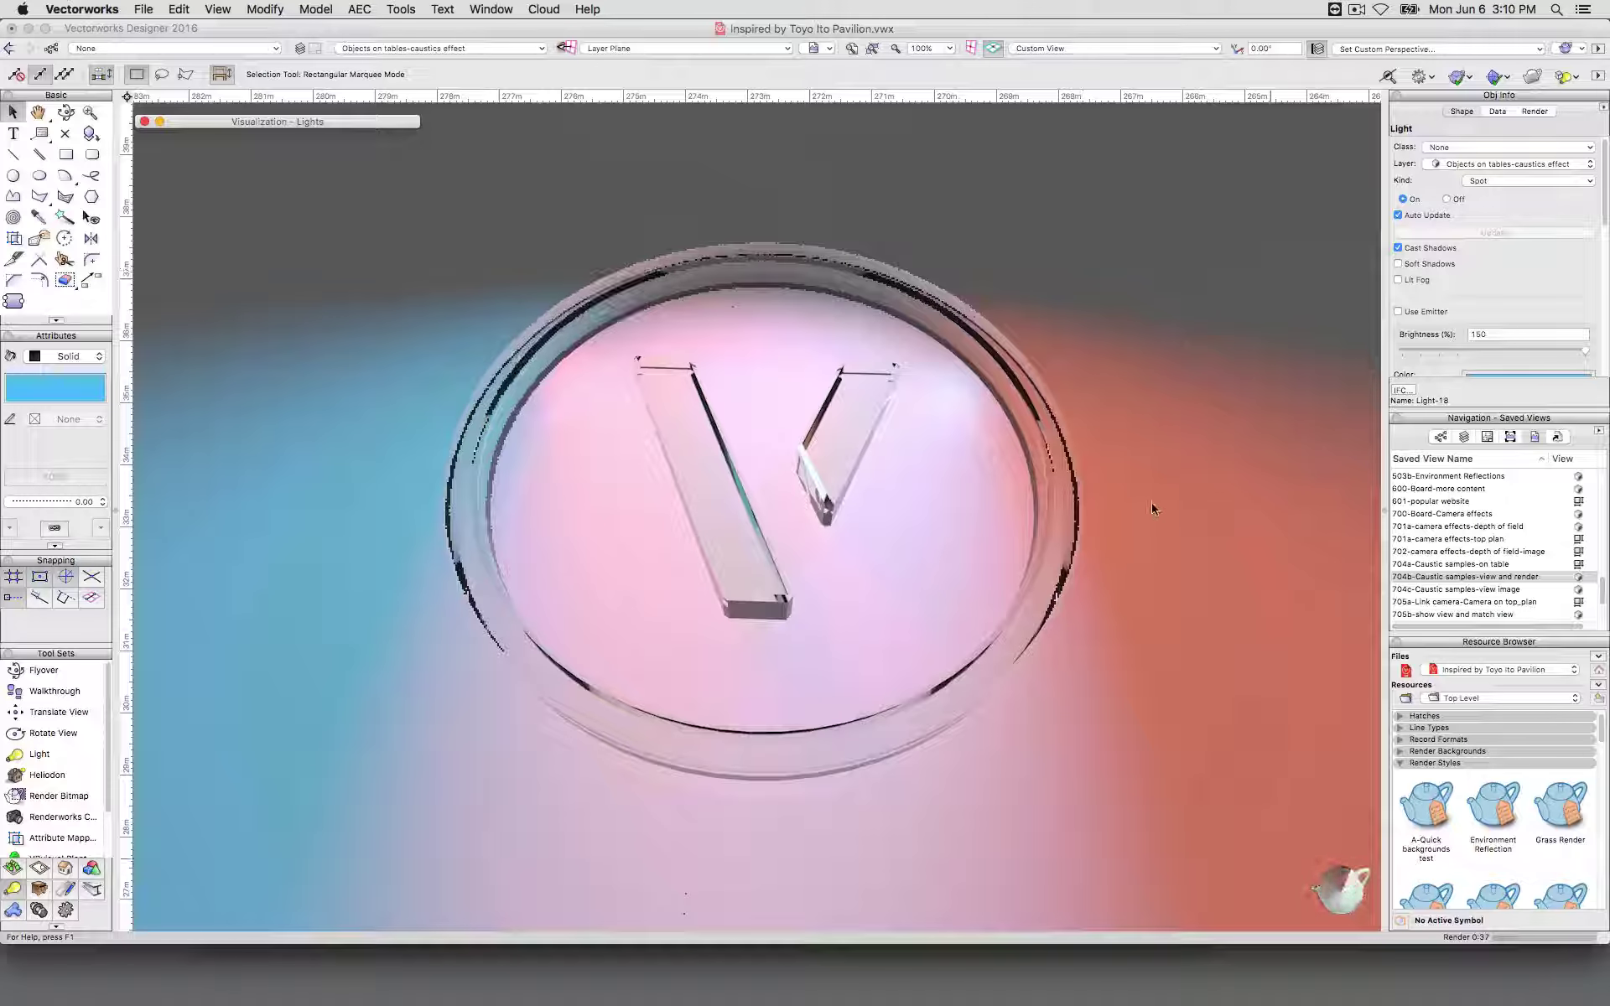
Deselect everything and set spot light Light-17's caustic photons to High
{"action": "left_click", "coordinate": [1306, 327]}
{"action": "scroll", "coordinate": [1462, 320], "scroll_direction": "down", "scroll_amount": 5}
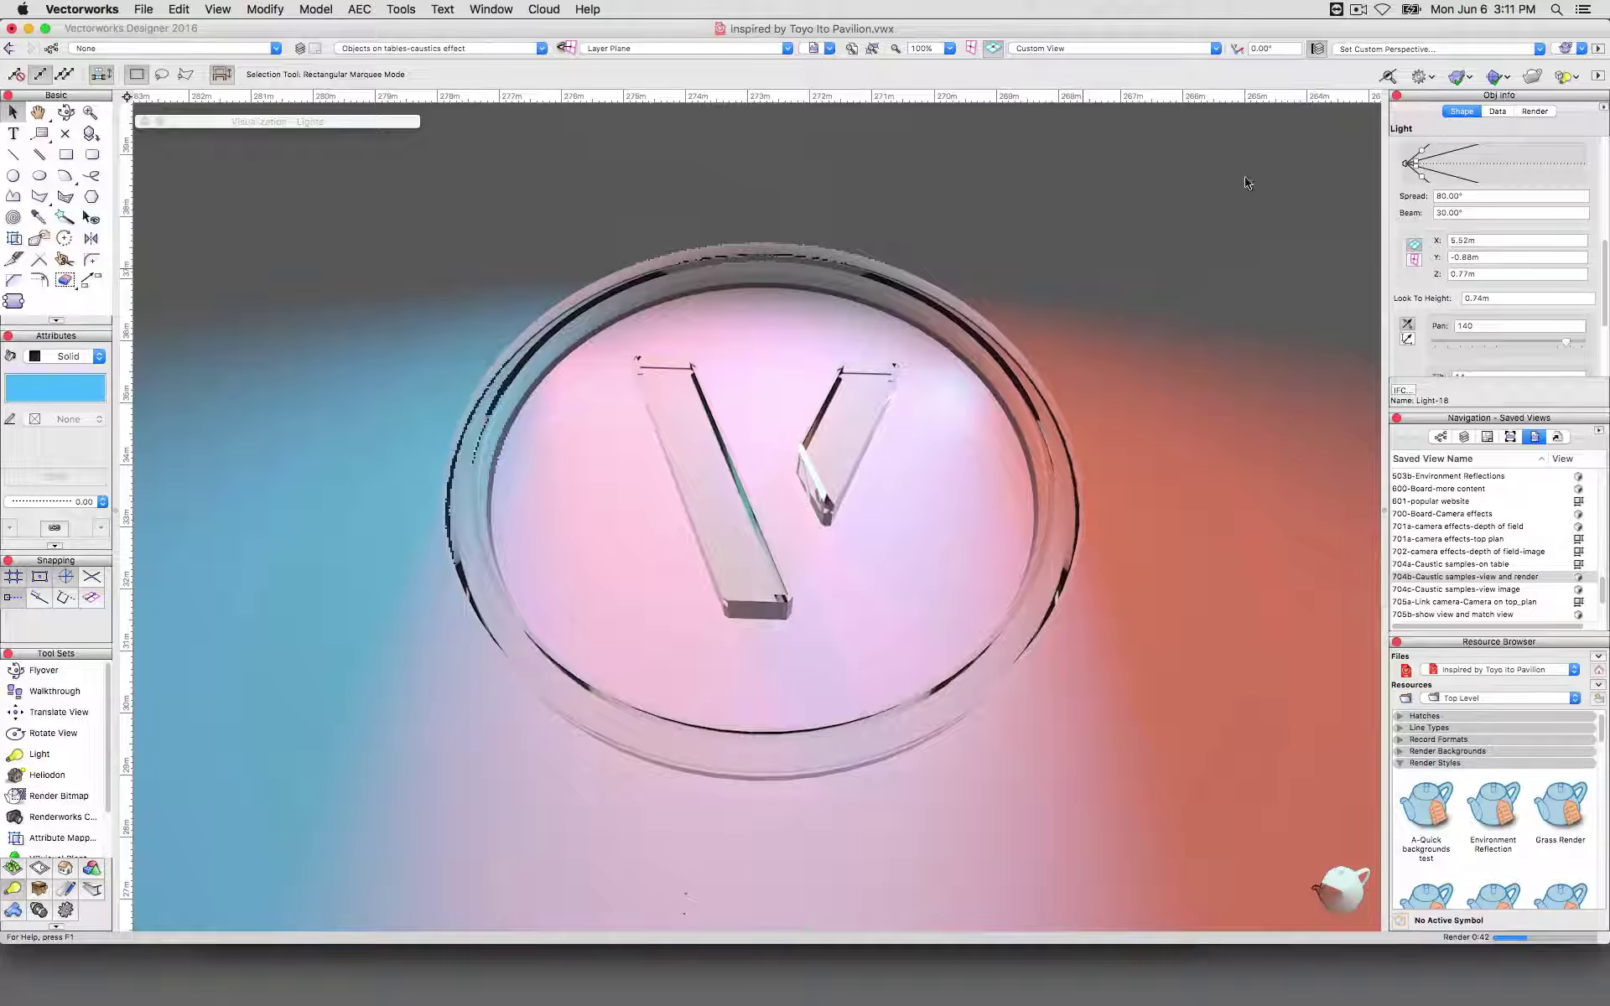
{"action": "left_click", "coordinate": [1333, 302]}
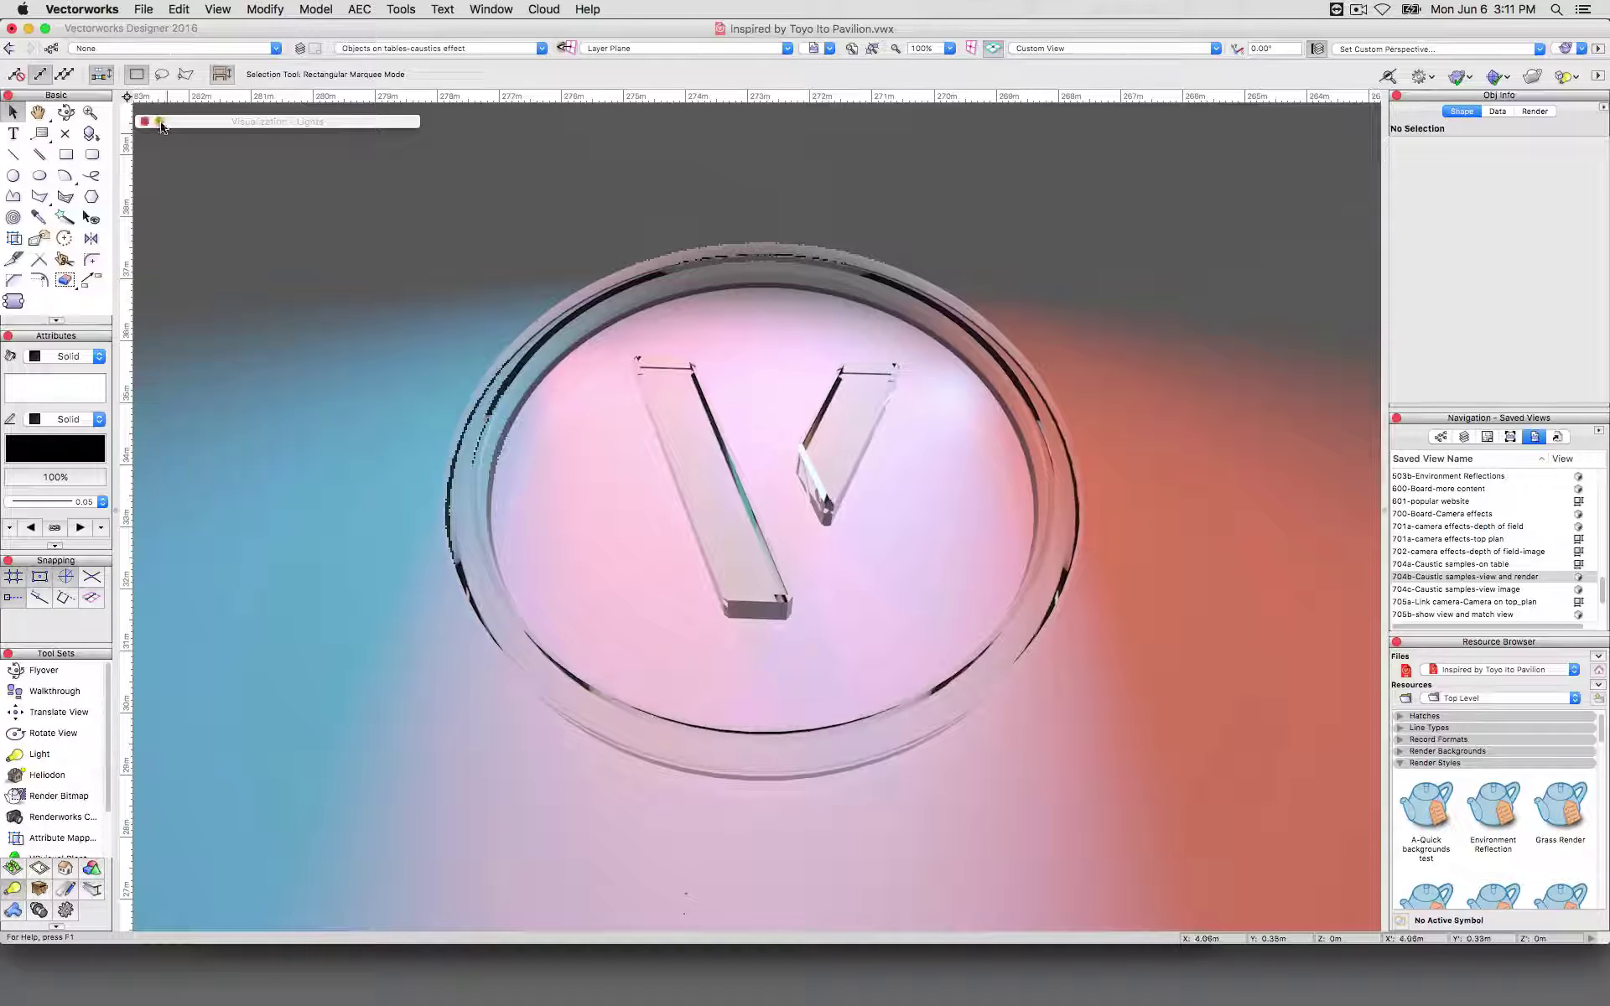
{"action": "mouse_move", "coordinate": [193, 124]}
{"action": "right_click", "coordinate": [194, 196]}
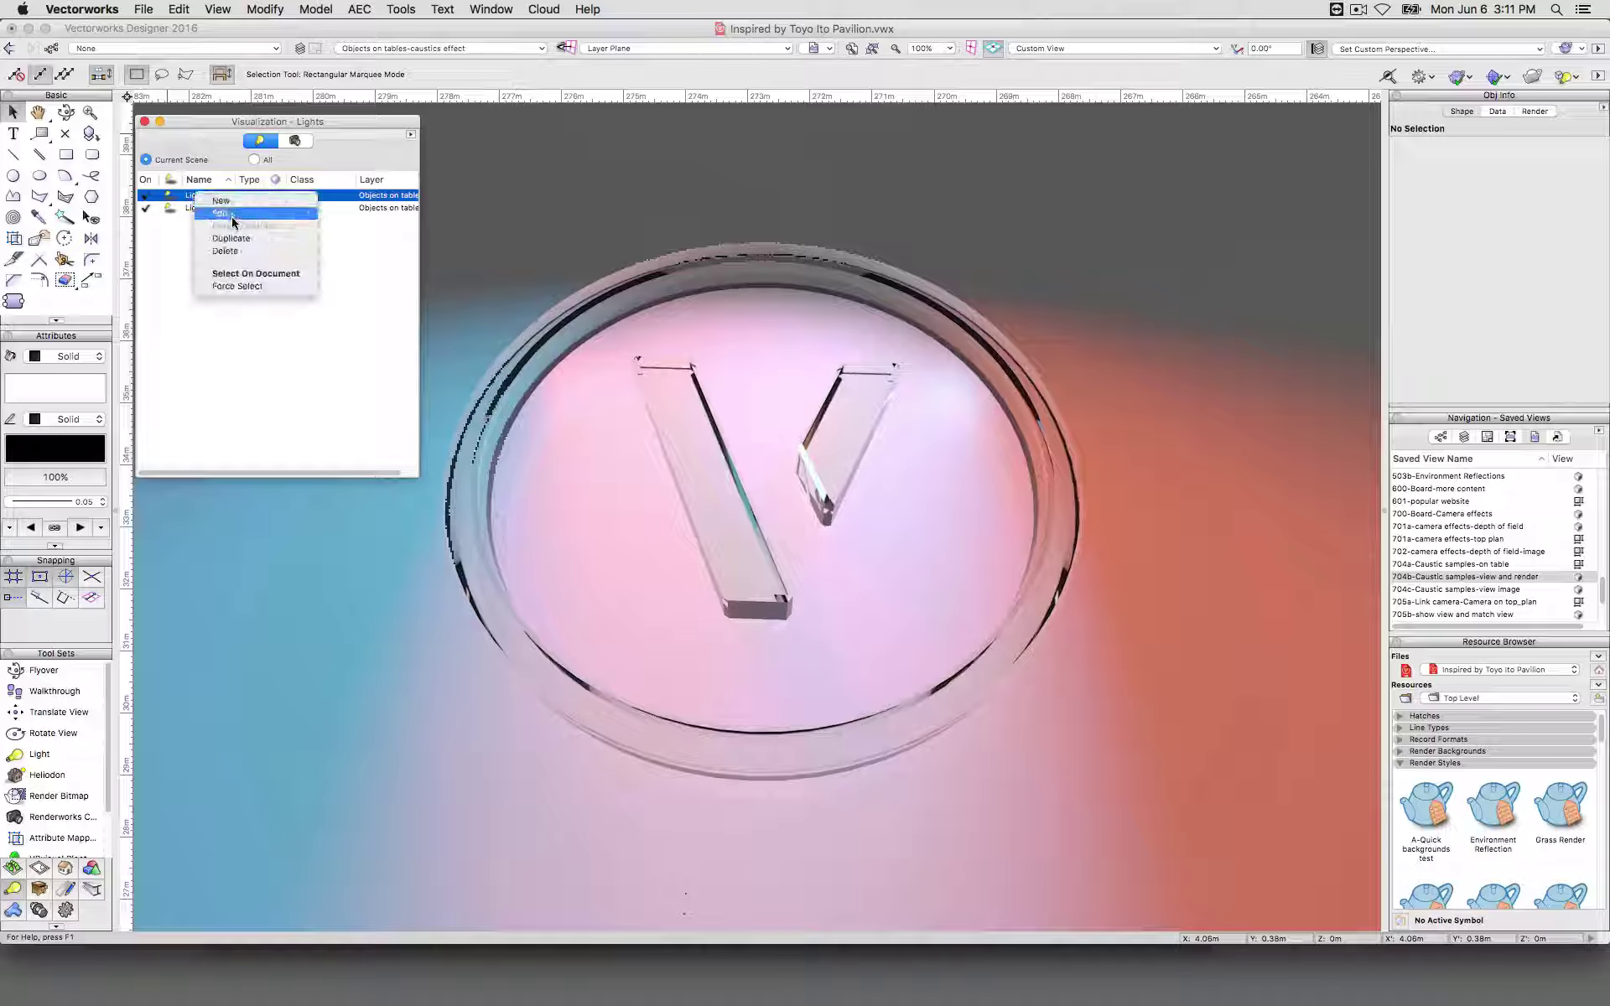
{"action": "left_click", "coordinate": [315, 219]}
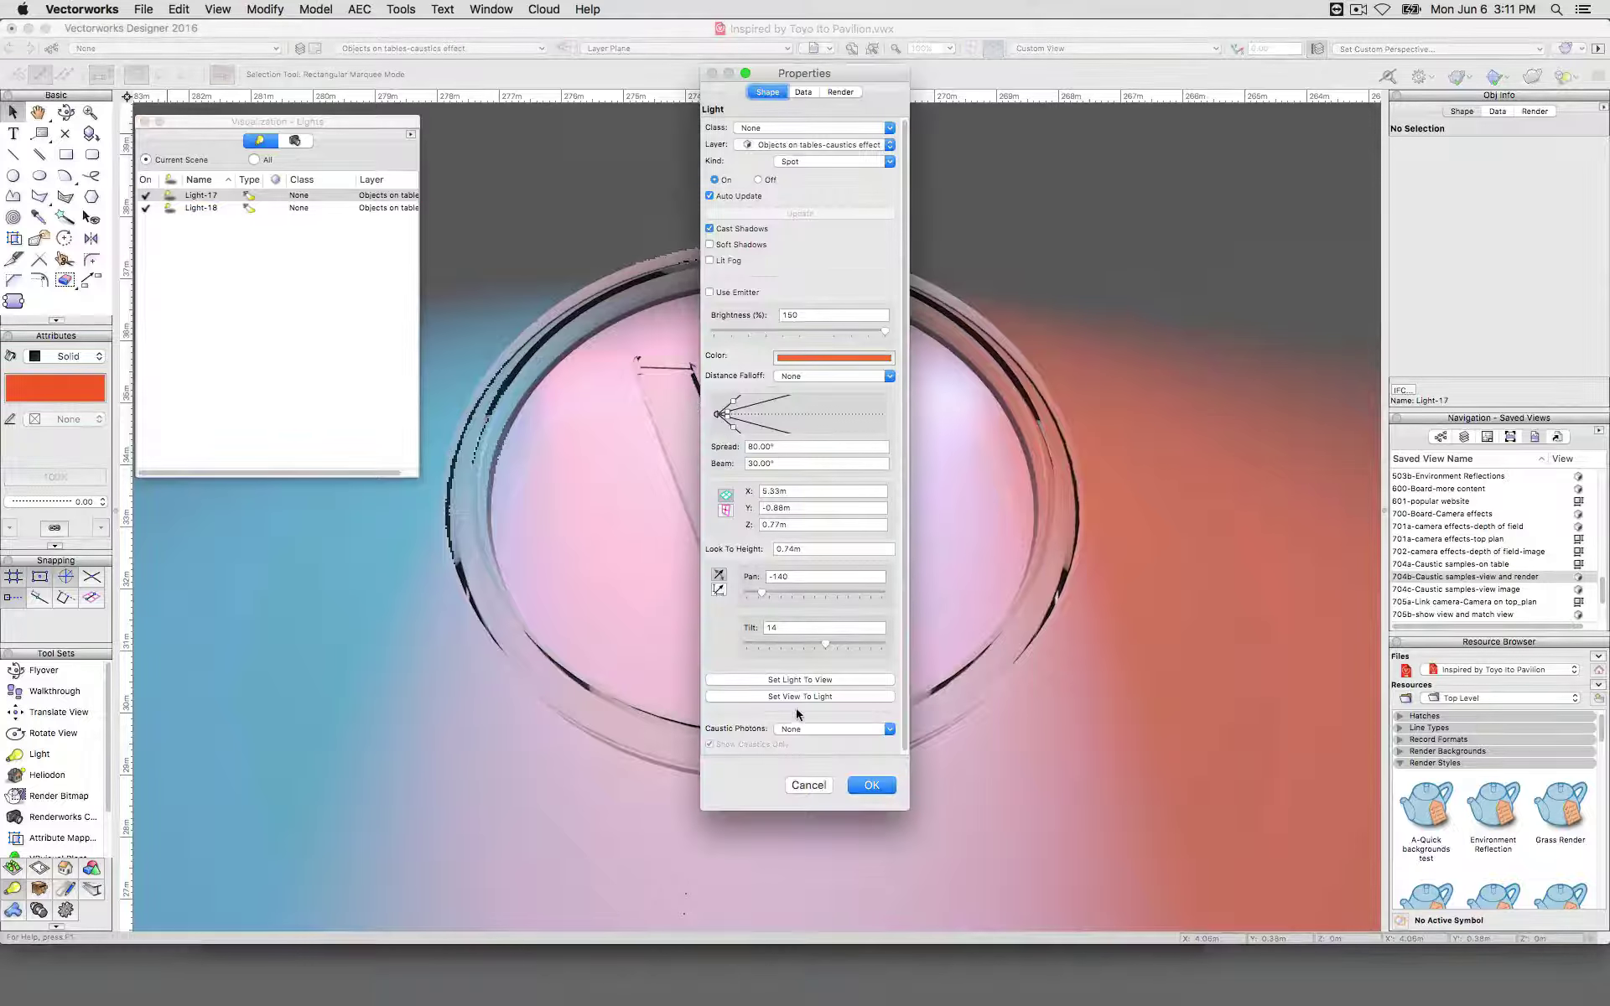
{"action": "left_click", "coordinate": [807, 729]}
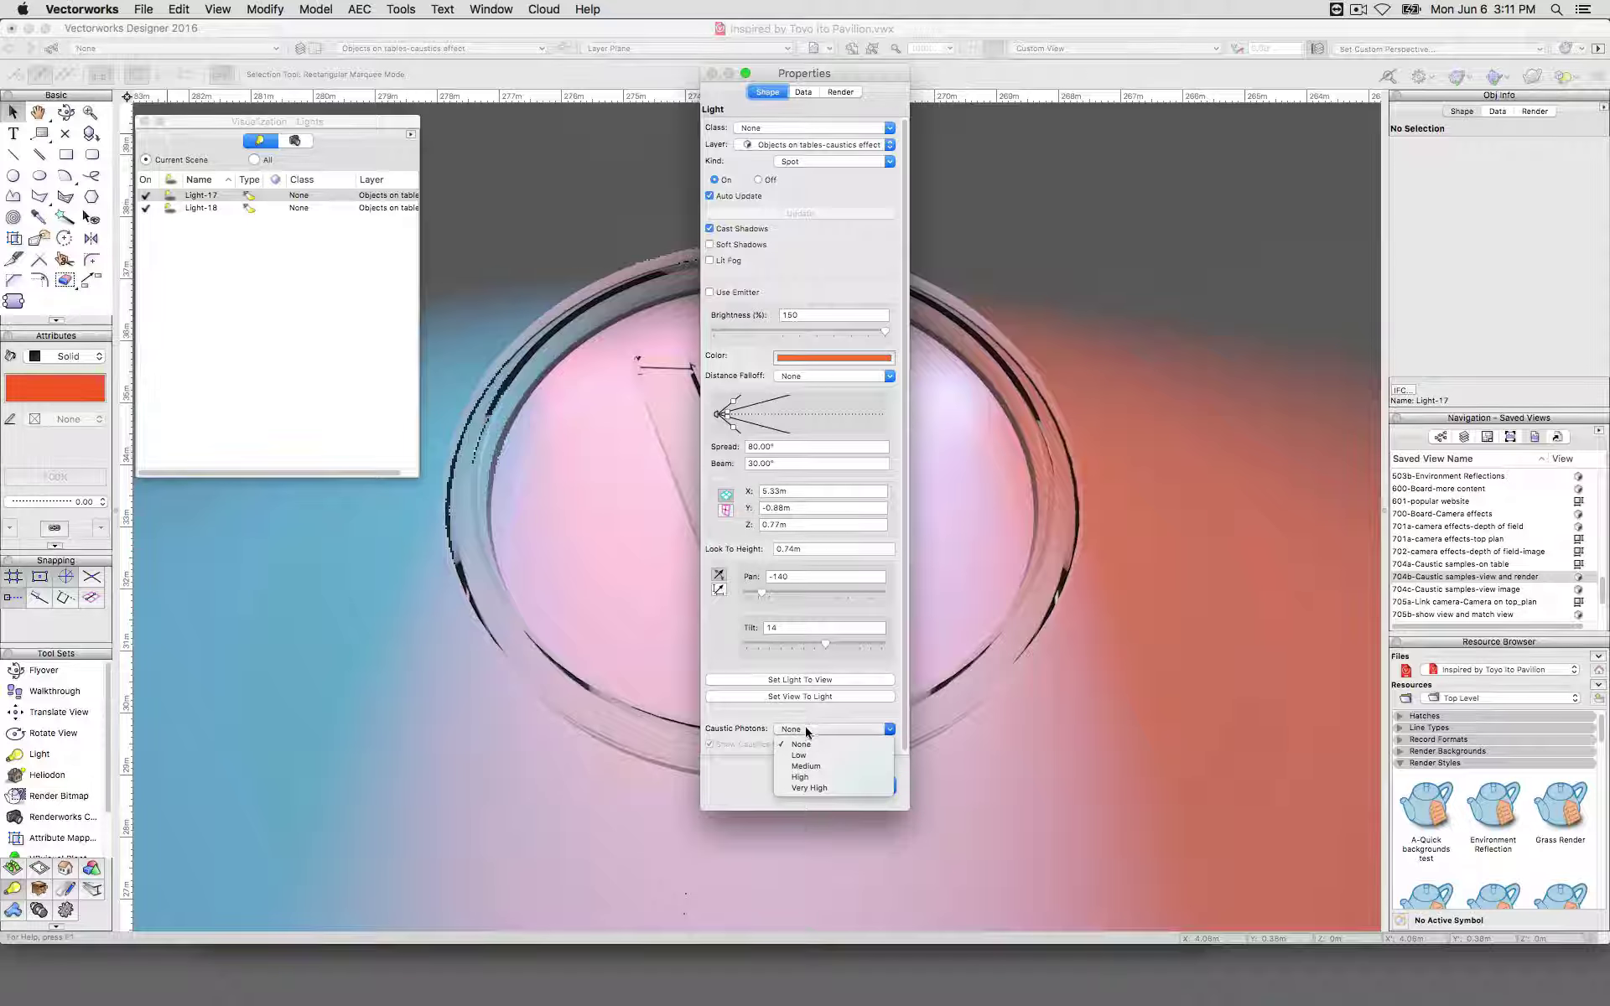
{"action": "left_click", "coordinate": [818, 776]}
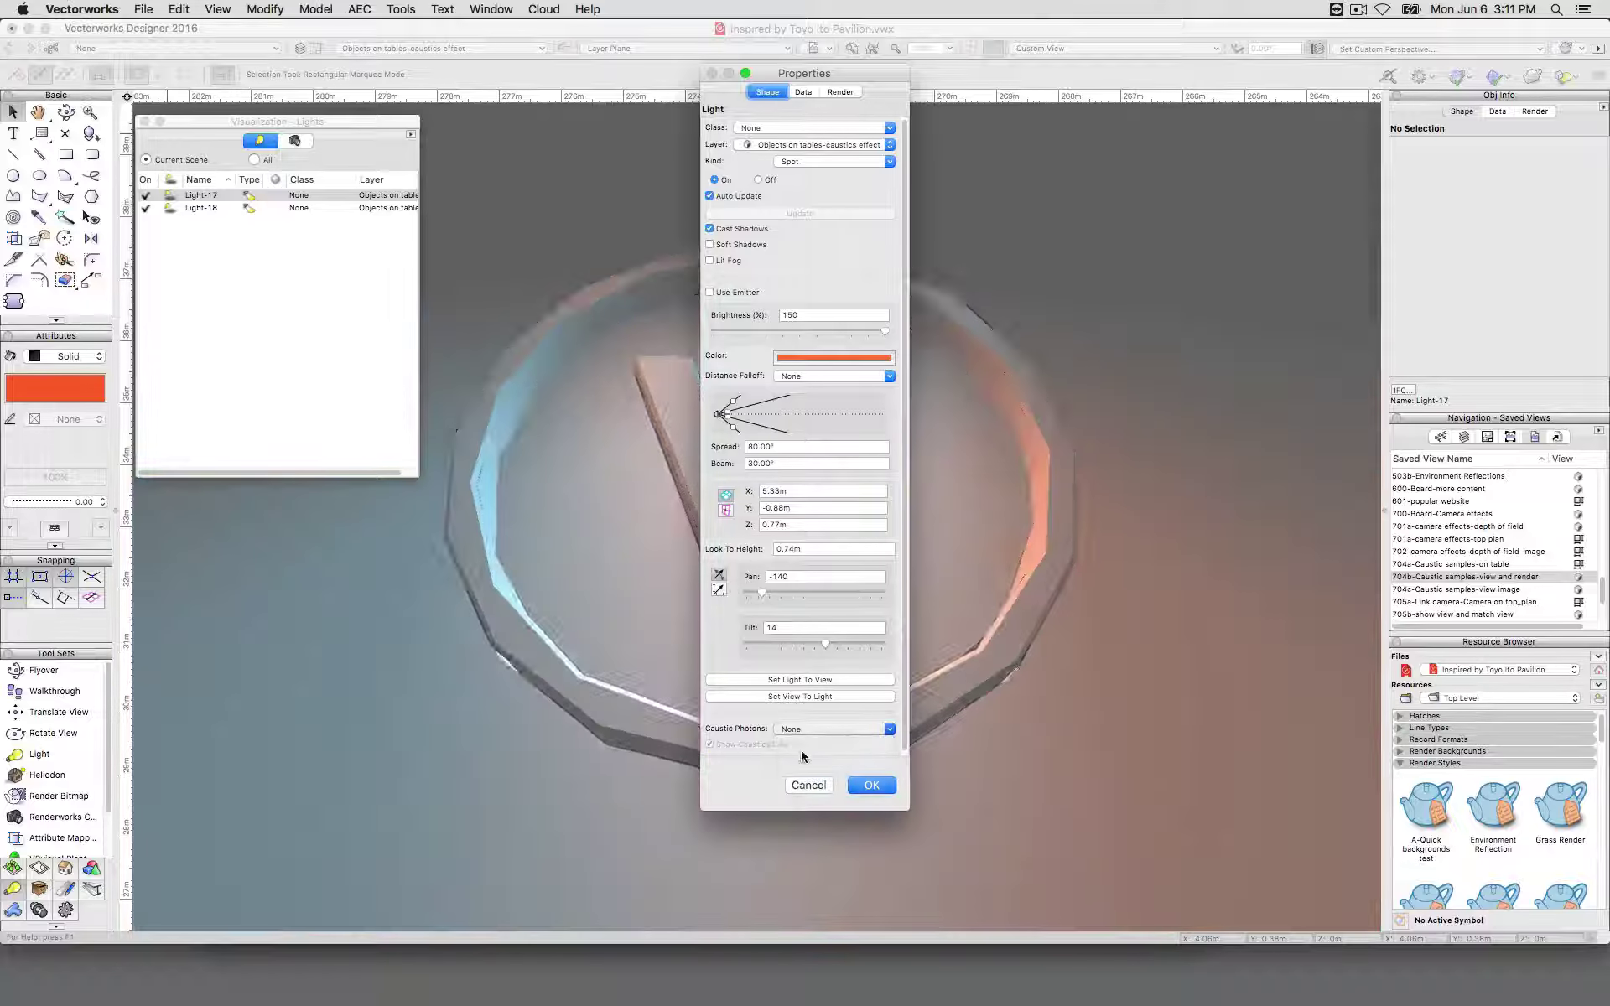
{"action": "left_click", "coordinate": [871, 788]}
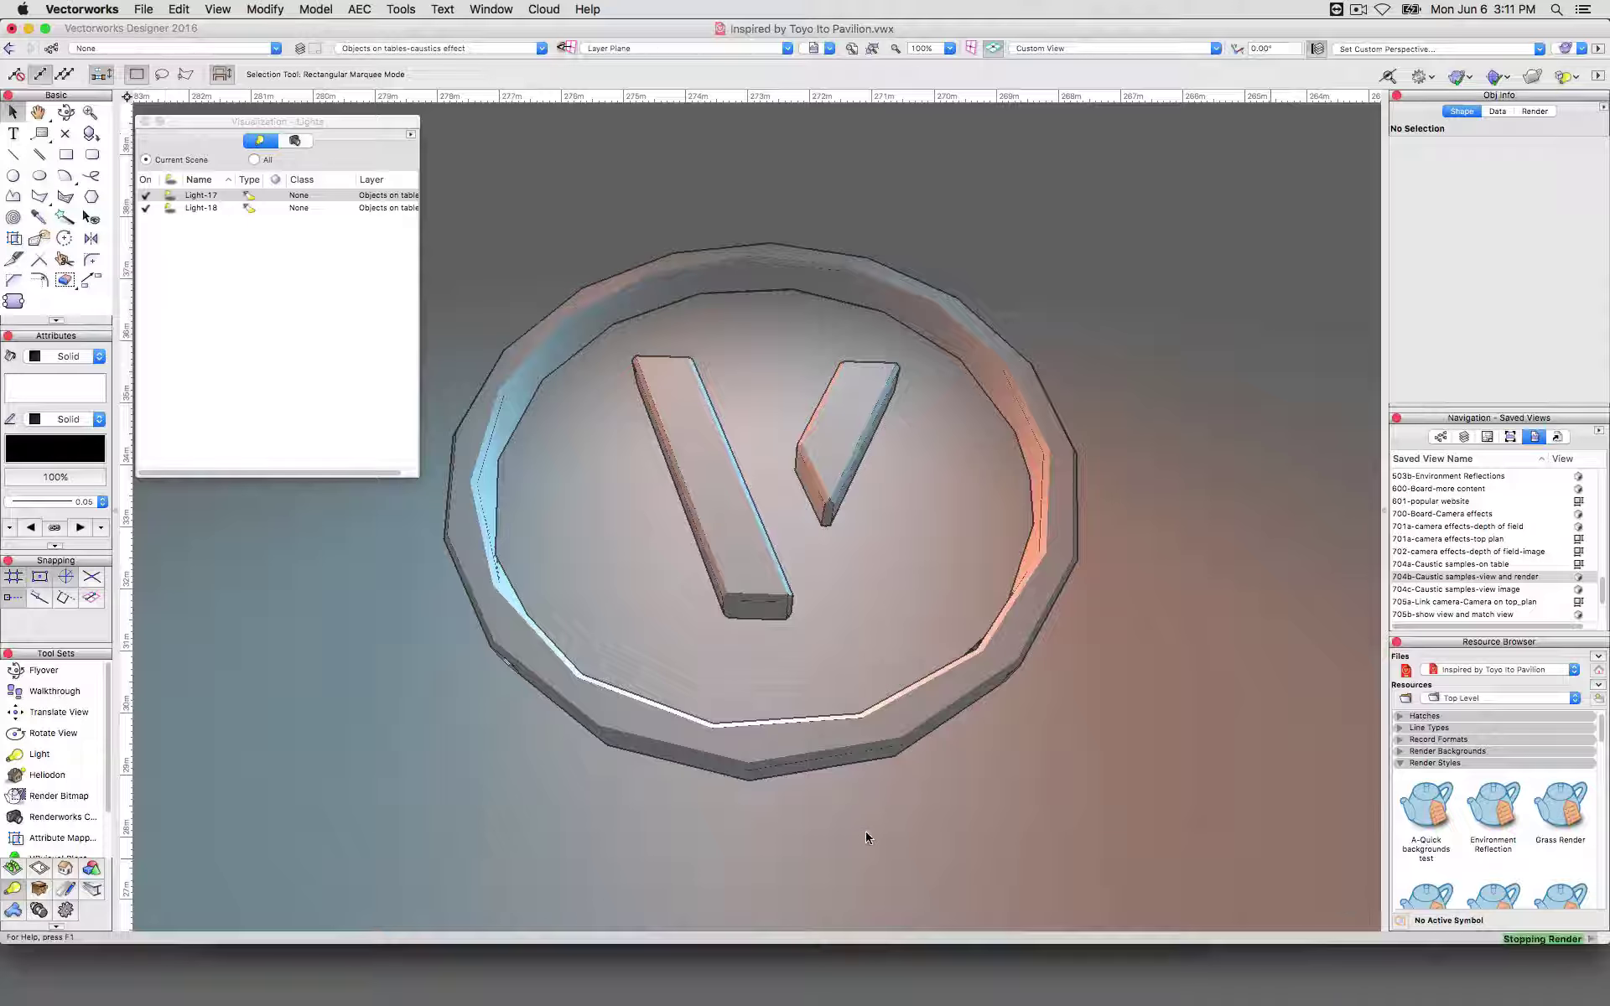
Set Light-18's caustic photons to High as well and re-render
{"action": "right_click", "coordinate": [201, 207]}
{"action": "left_click", "coordinate": [244, 226]}
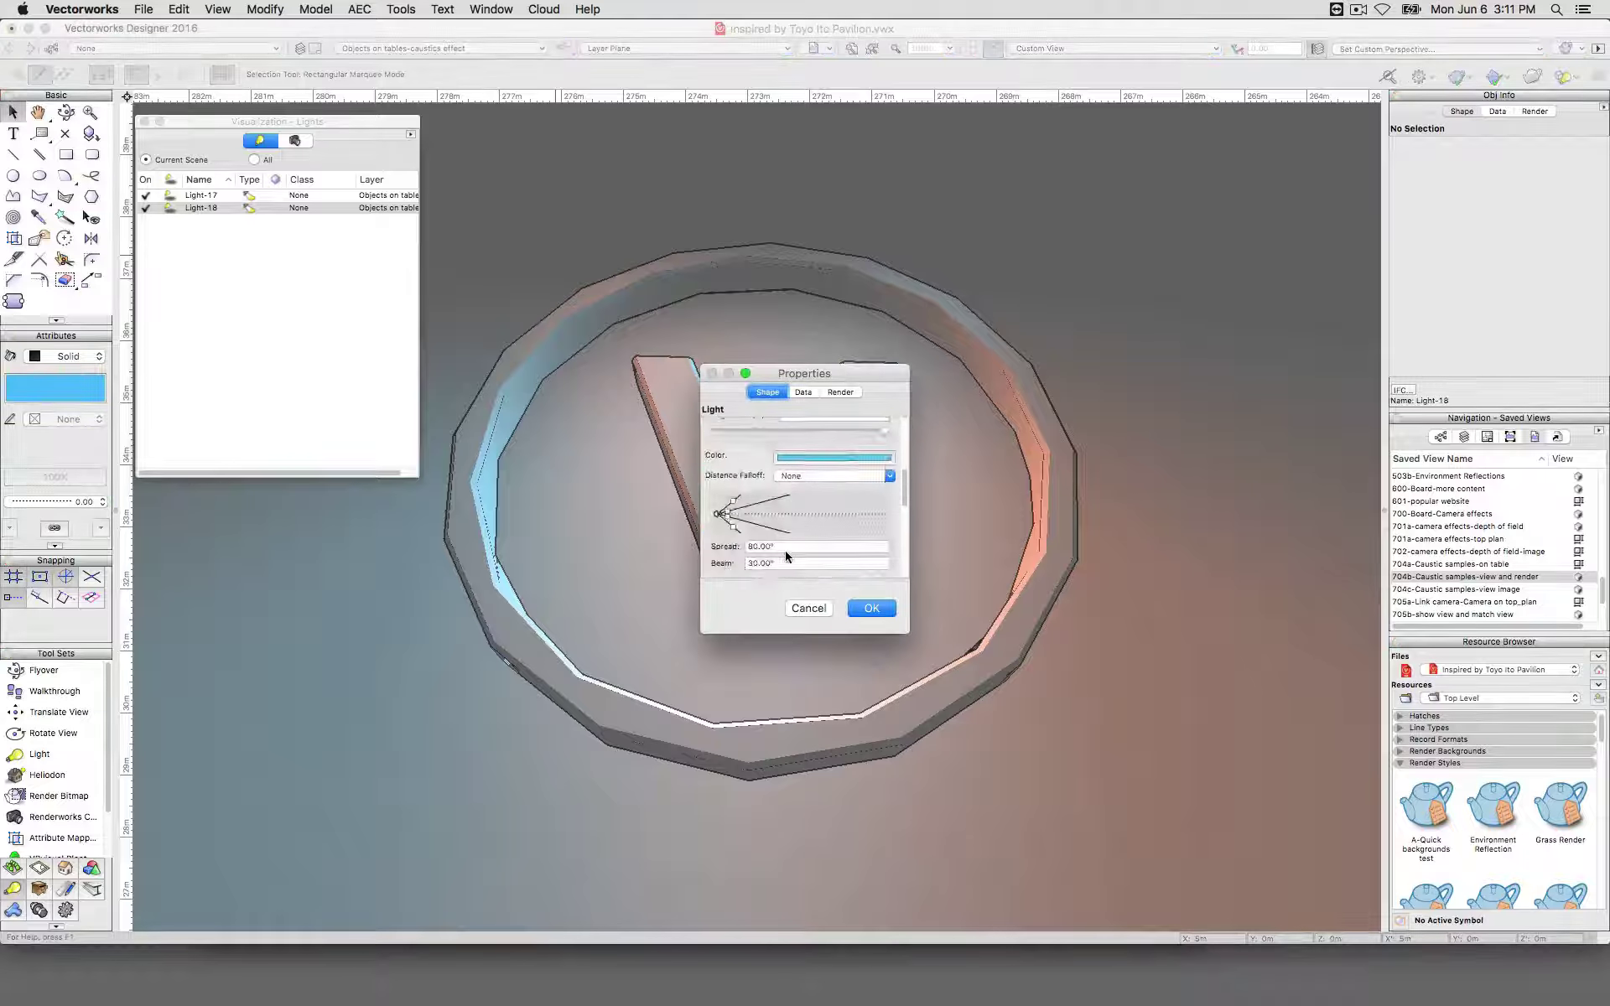
{"action": "scroll", "coordinate": [785, 550], "scroll_direction": "down", "scroll_amount": 5}
{"action": "left_click", "coordinate": [817, 551]}
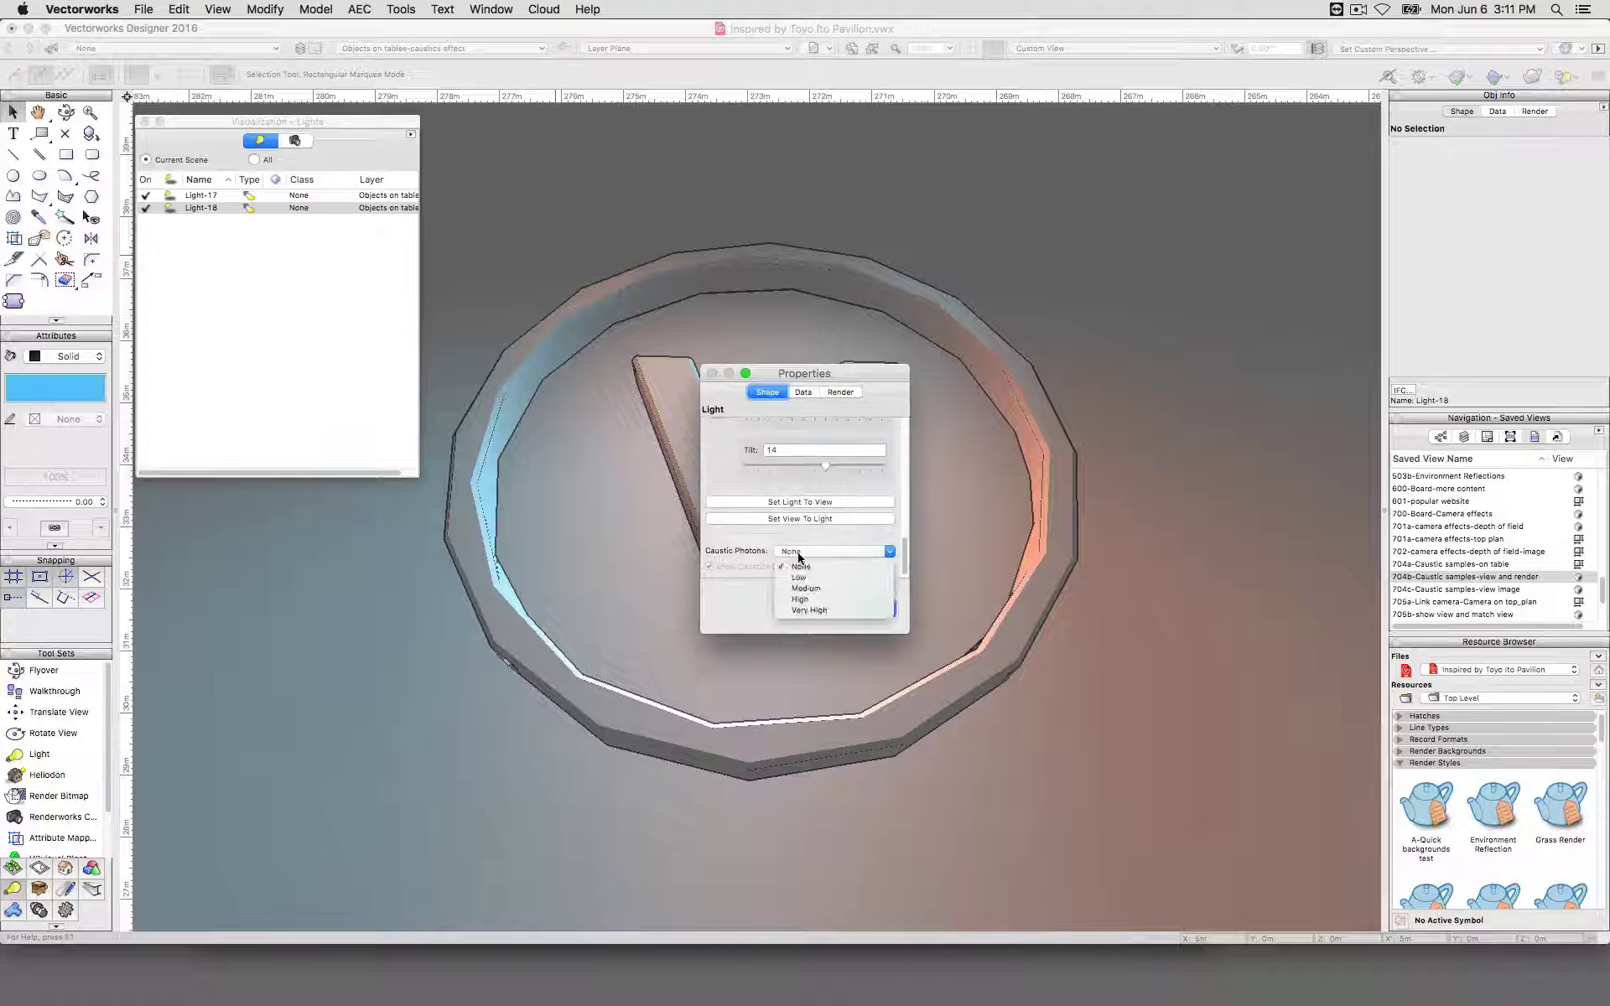
{"action": "left_click", "coordinate": [817, 599]}
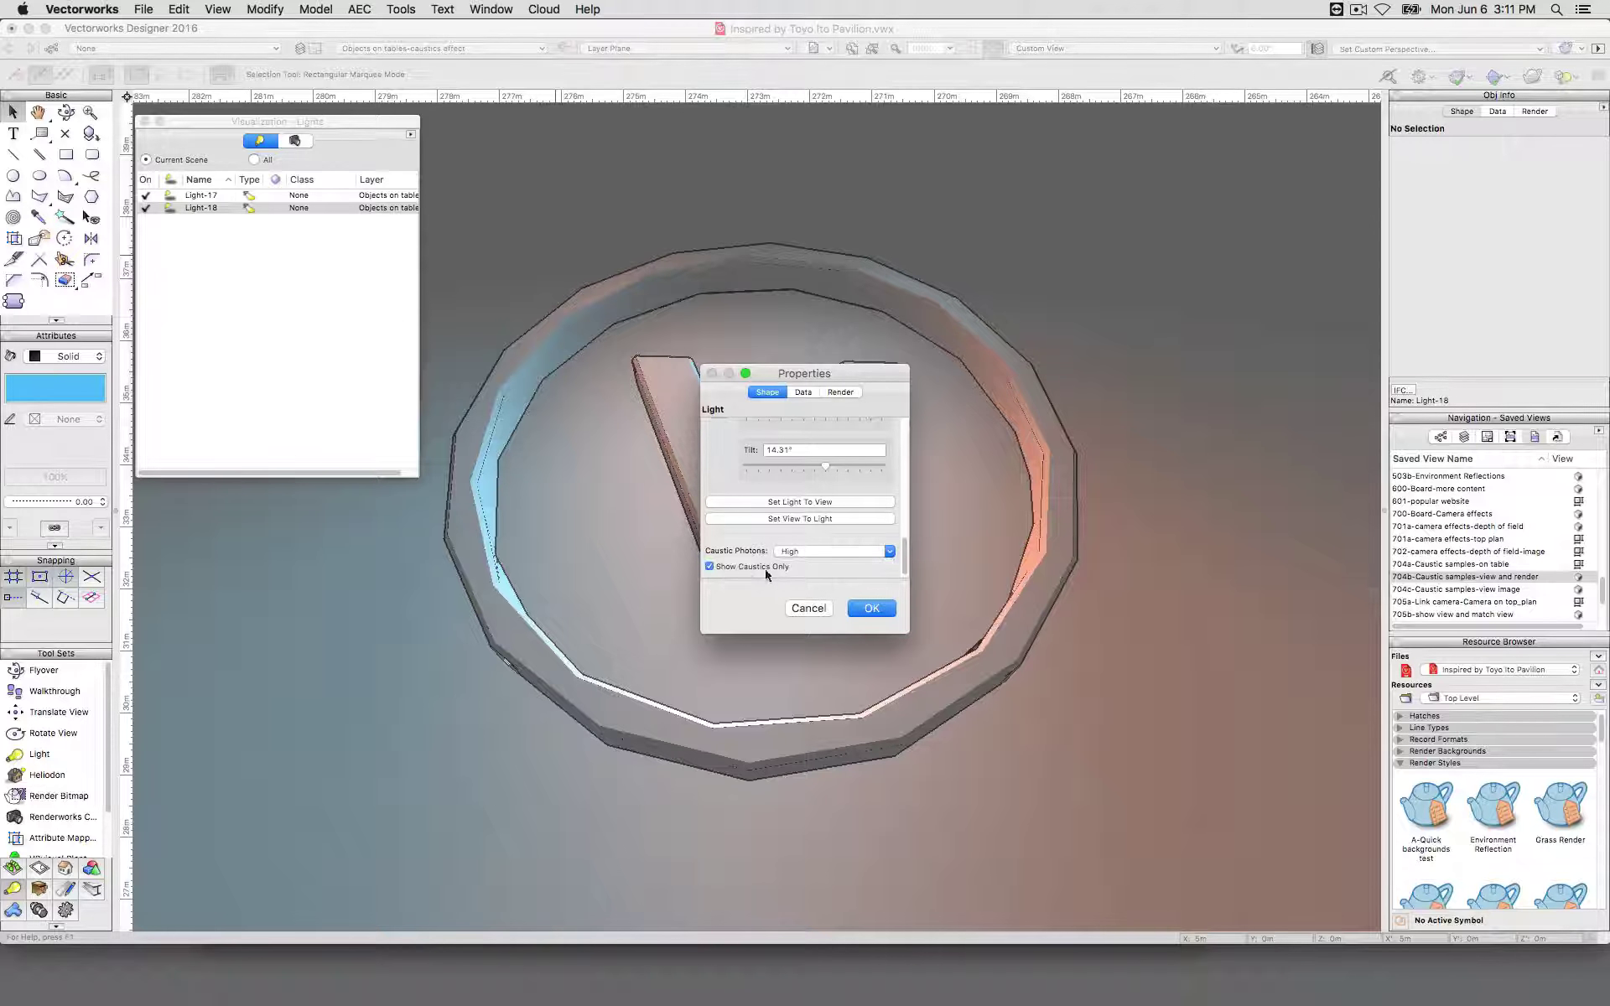
{"action": "left_click", "coordinate": [871, 608]}
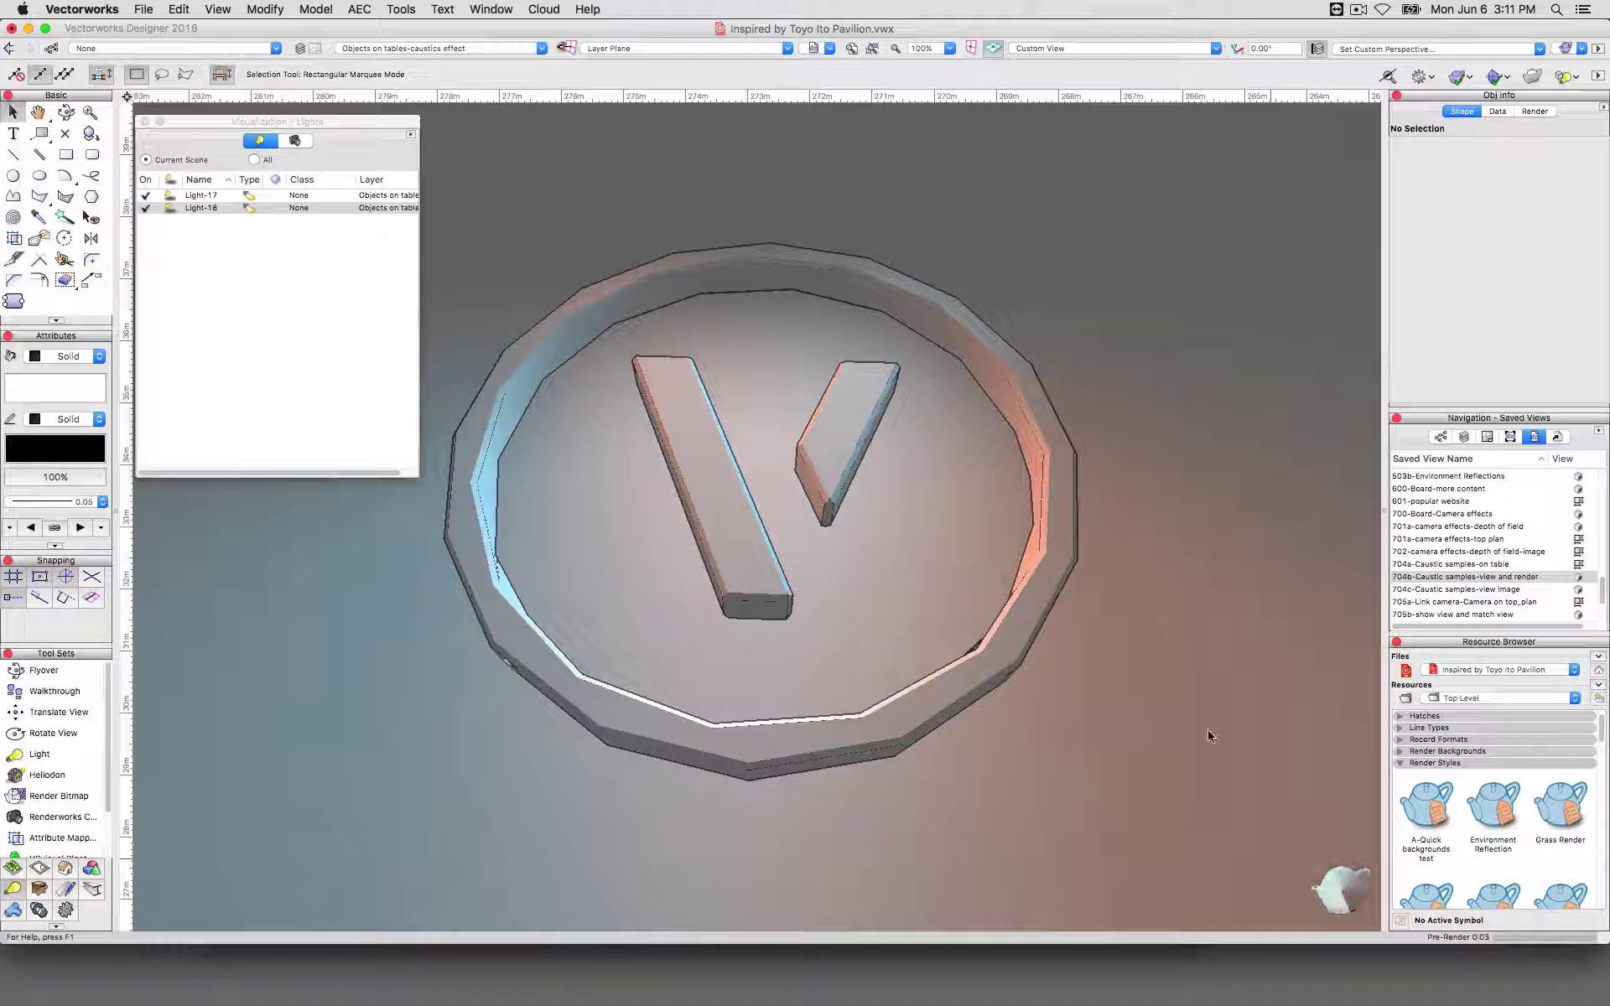
Roll up the Lights palette and let the caustics-only render of the V dish complete
{"action": "left_click", "coordinate": [160, 123]}
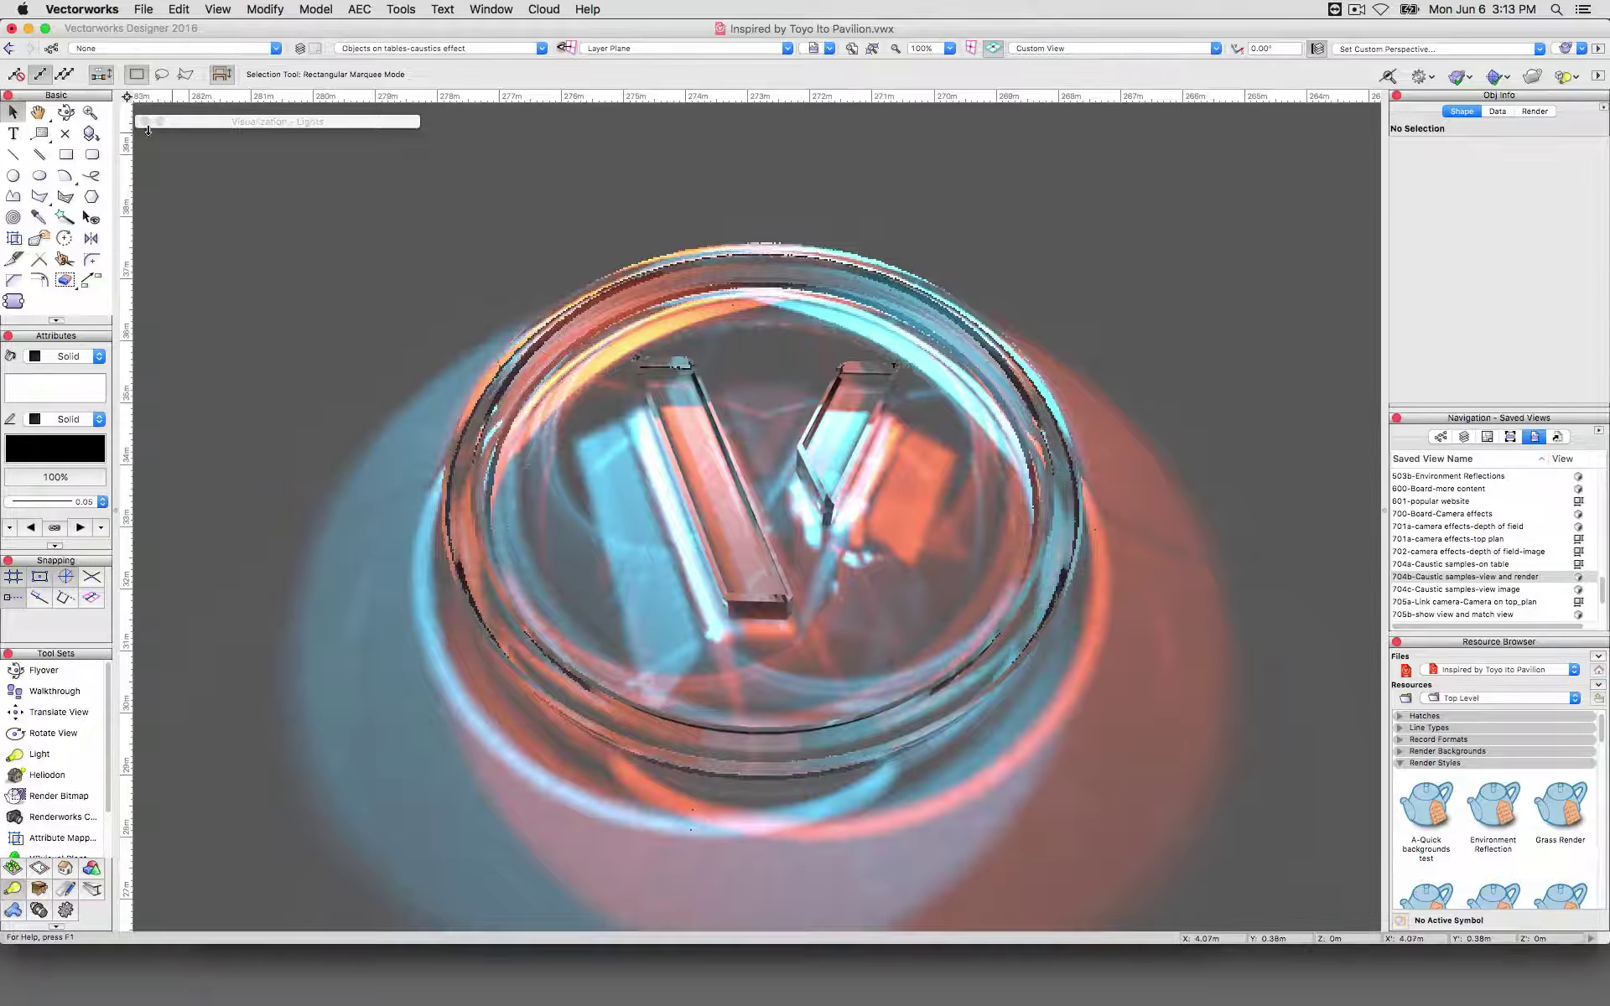
Untick Show Caustics Only in Light-18's properties
{"action": "mouse_move", "coordinate": [204, 122]}
{"action": "right_click", "coordinate": [205, 209]}
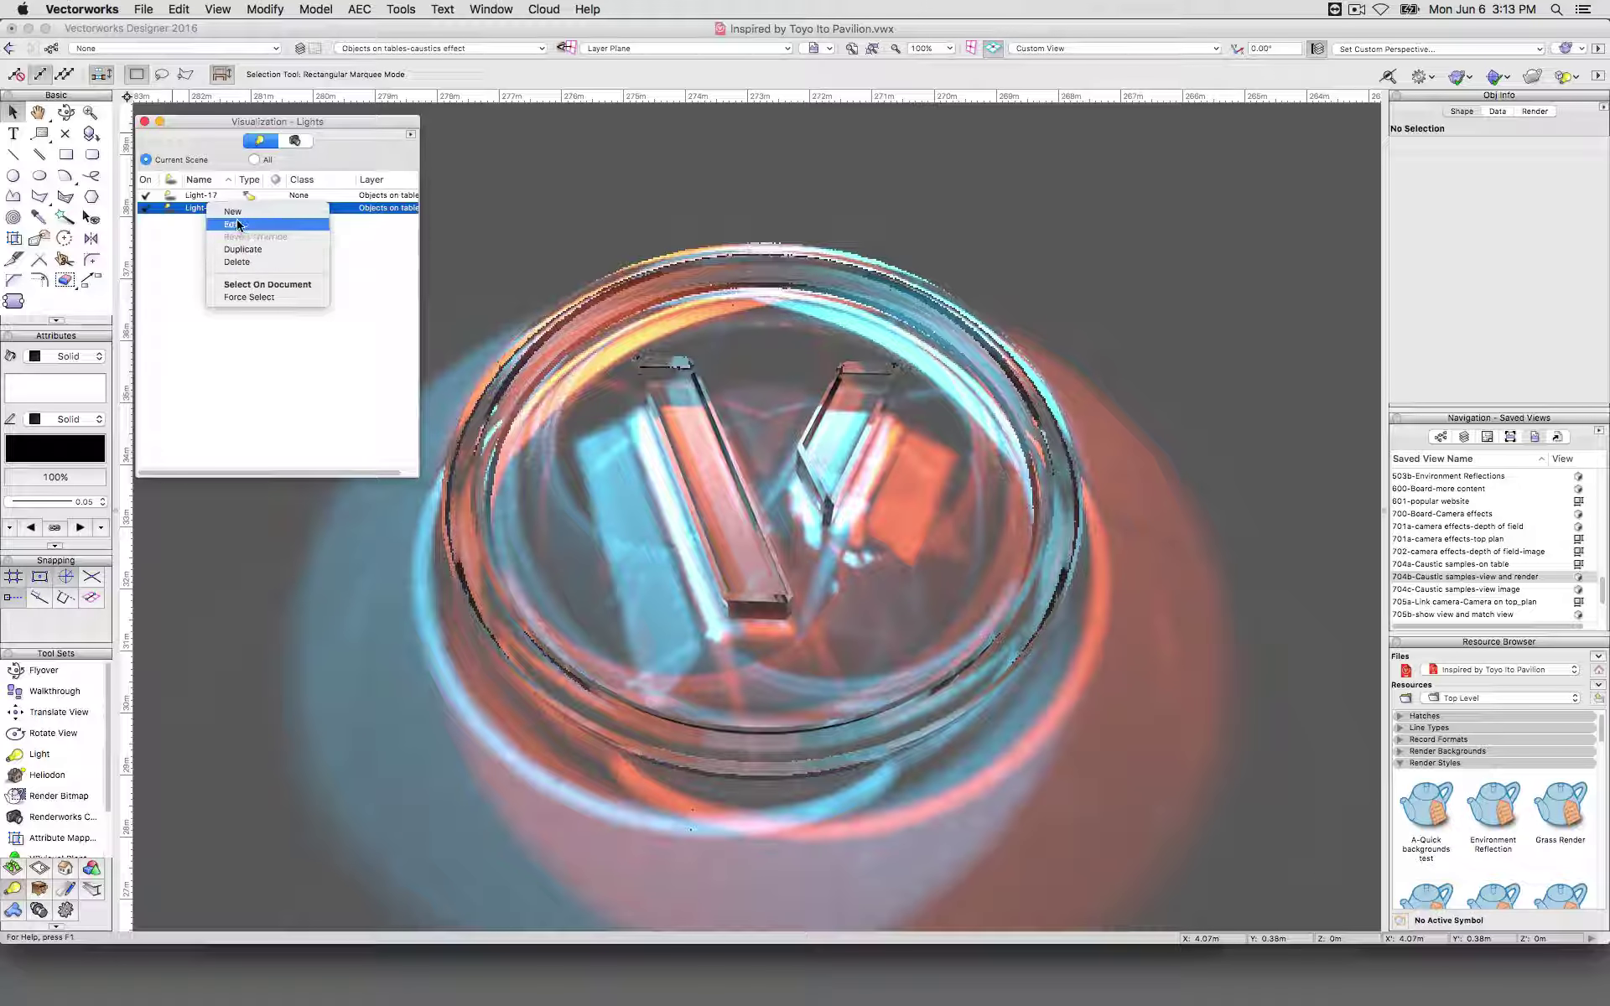
{"action": "left_click", "coordinate": [235, 224]}
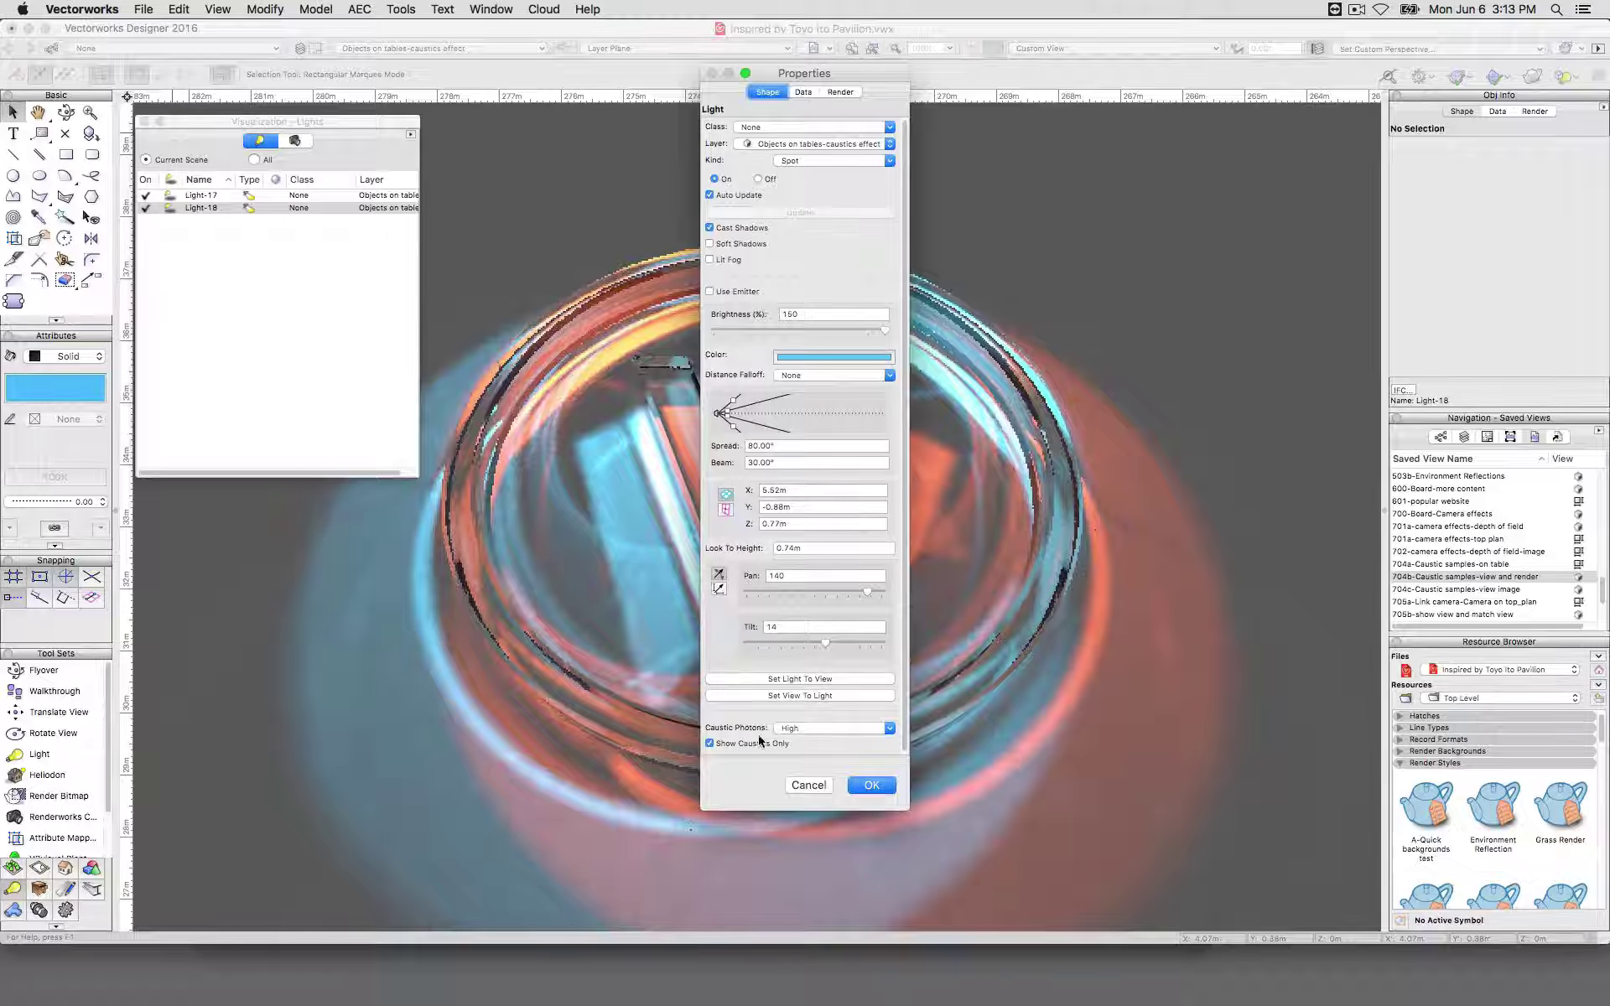
{"action": "left_click", "coordinate": [739, 748]}
{"action": "left_click", "coordinate": [872, 785]}
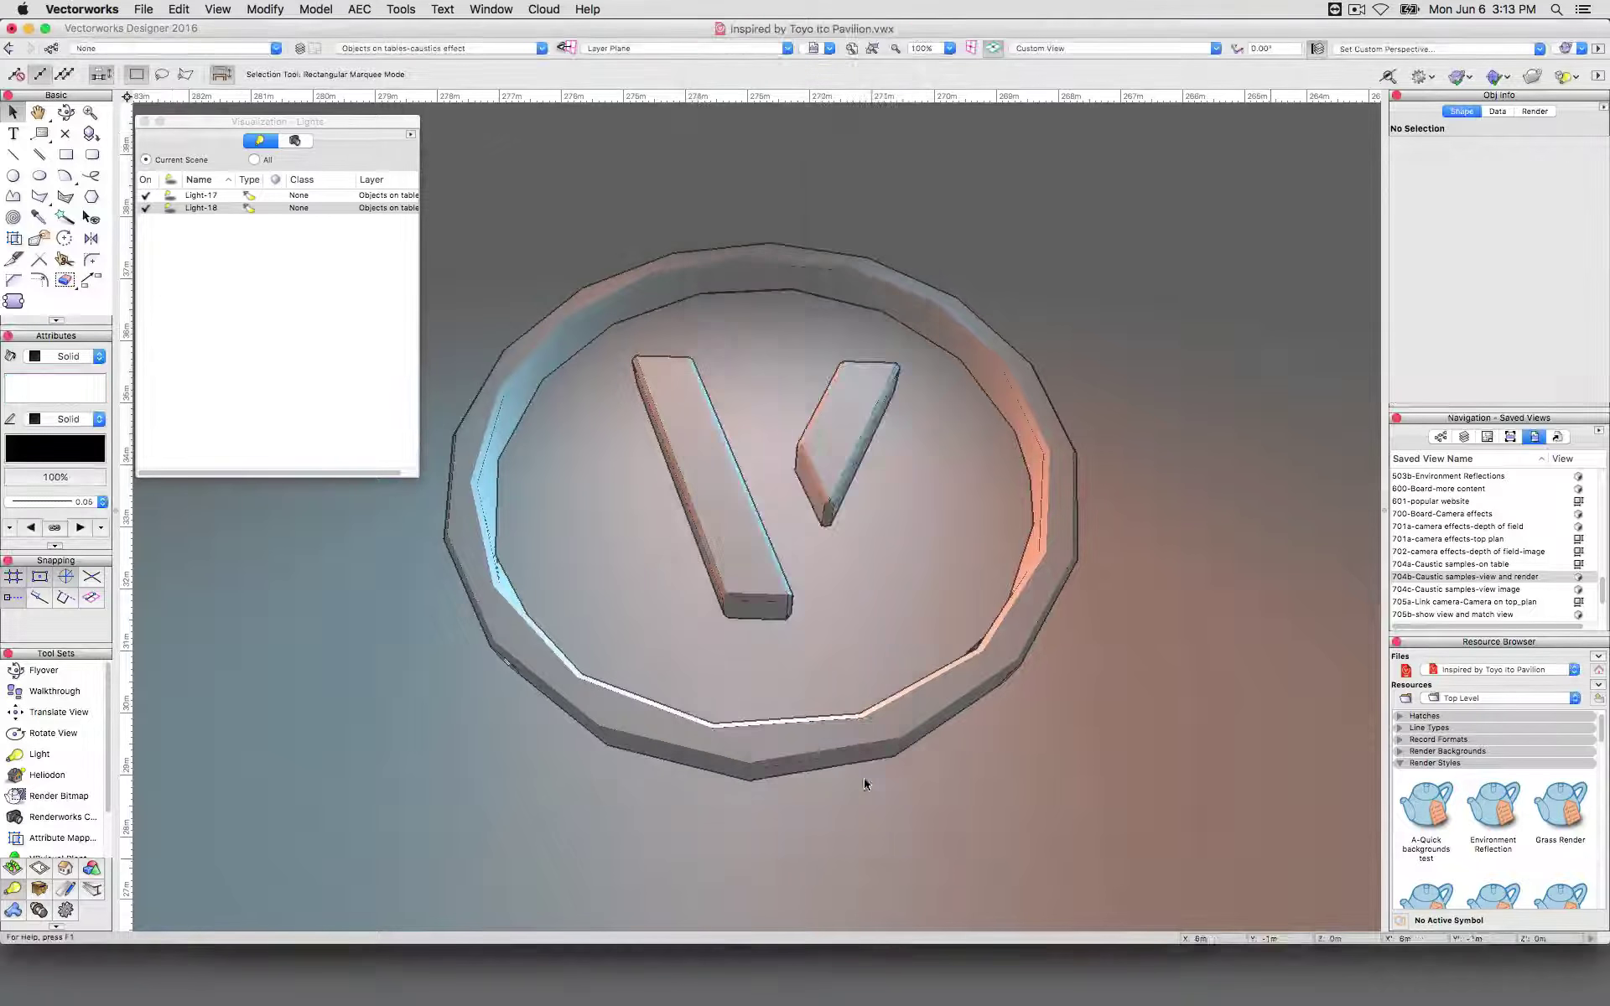
Untick Show Caustics Only for Light-17 too, then roll up the Lights palette
{"action": "left_click", "coordinate": [204, 195]}
{"action": "right_click", "coordinate": [204, 196]}
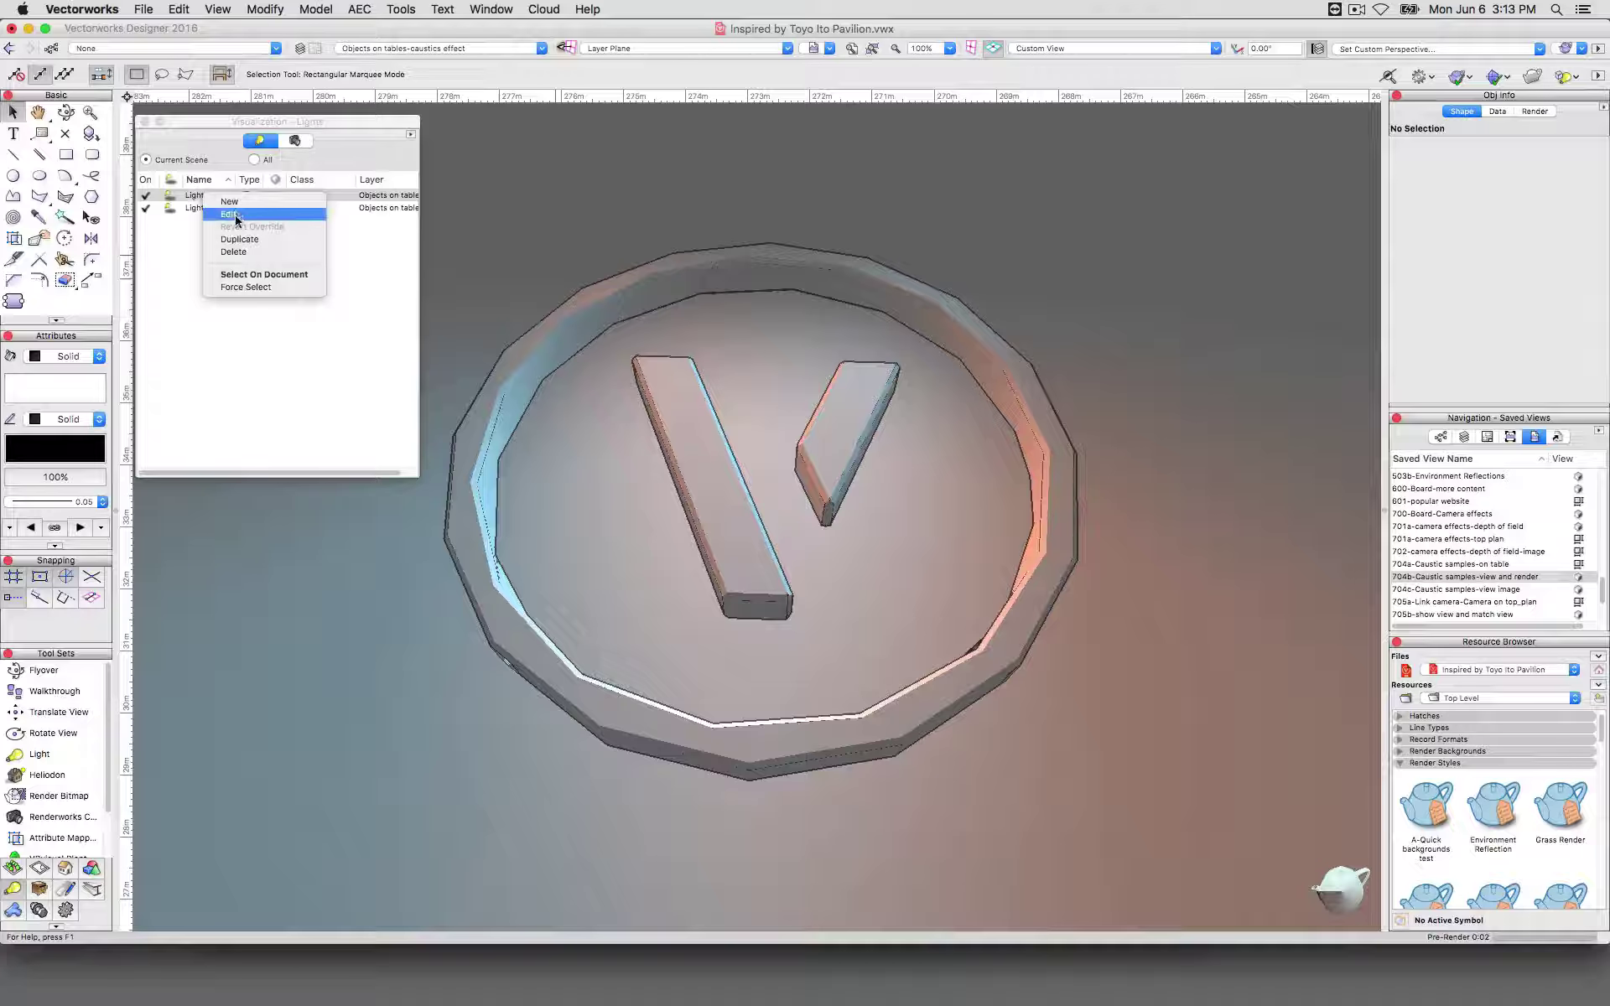
{"action": "left_click", "coordinate": [230, 213]}
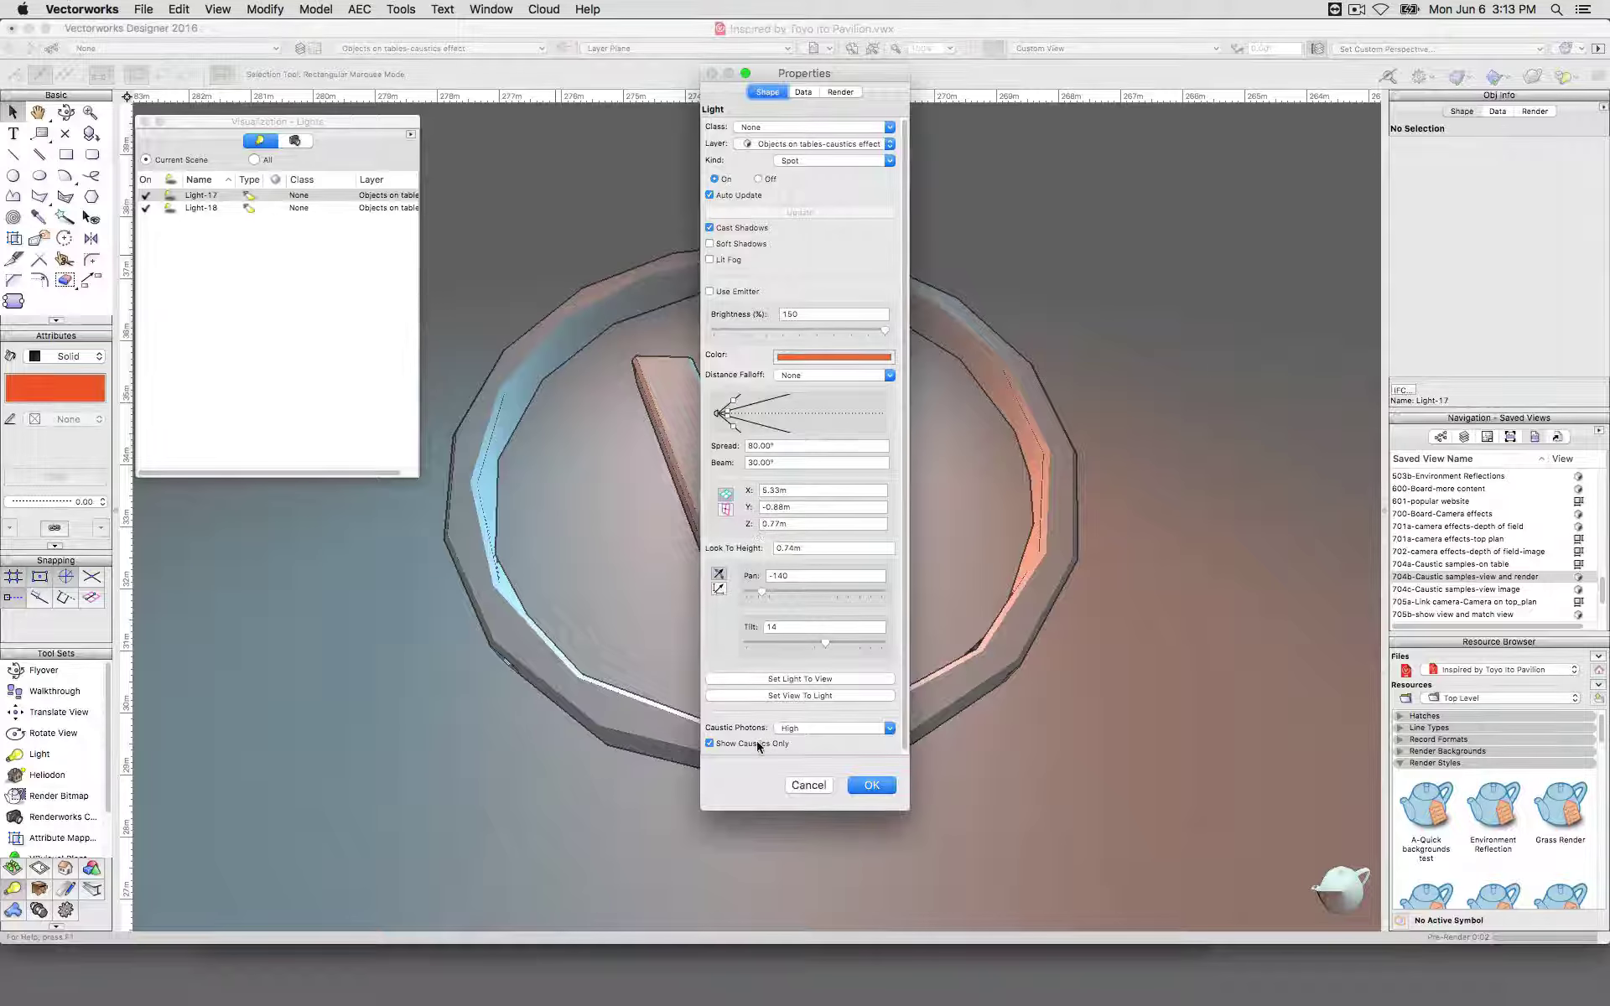
{"action": "left_click", "coordinate": [756, 743]}
{"action": "left_click", "coordinate": [887, 792]}
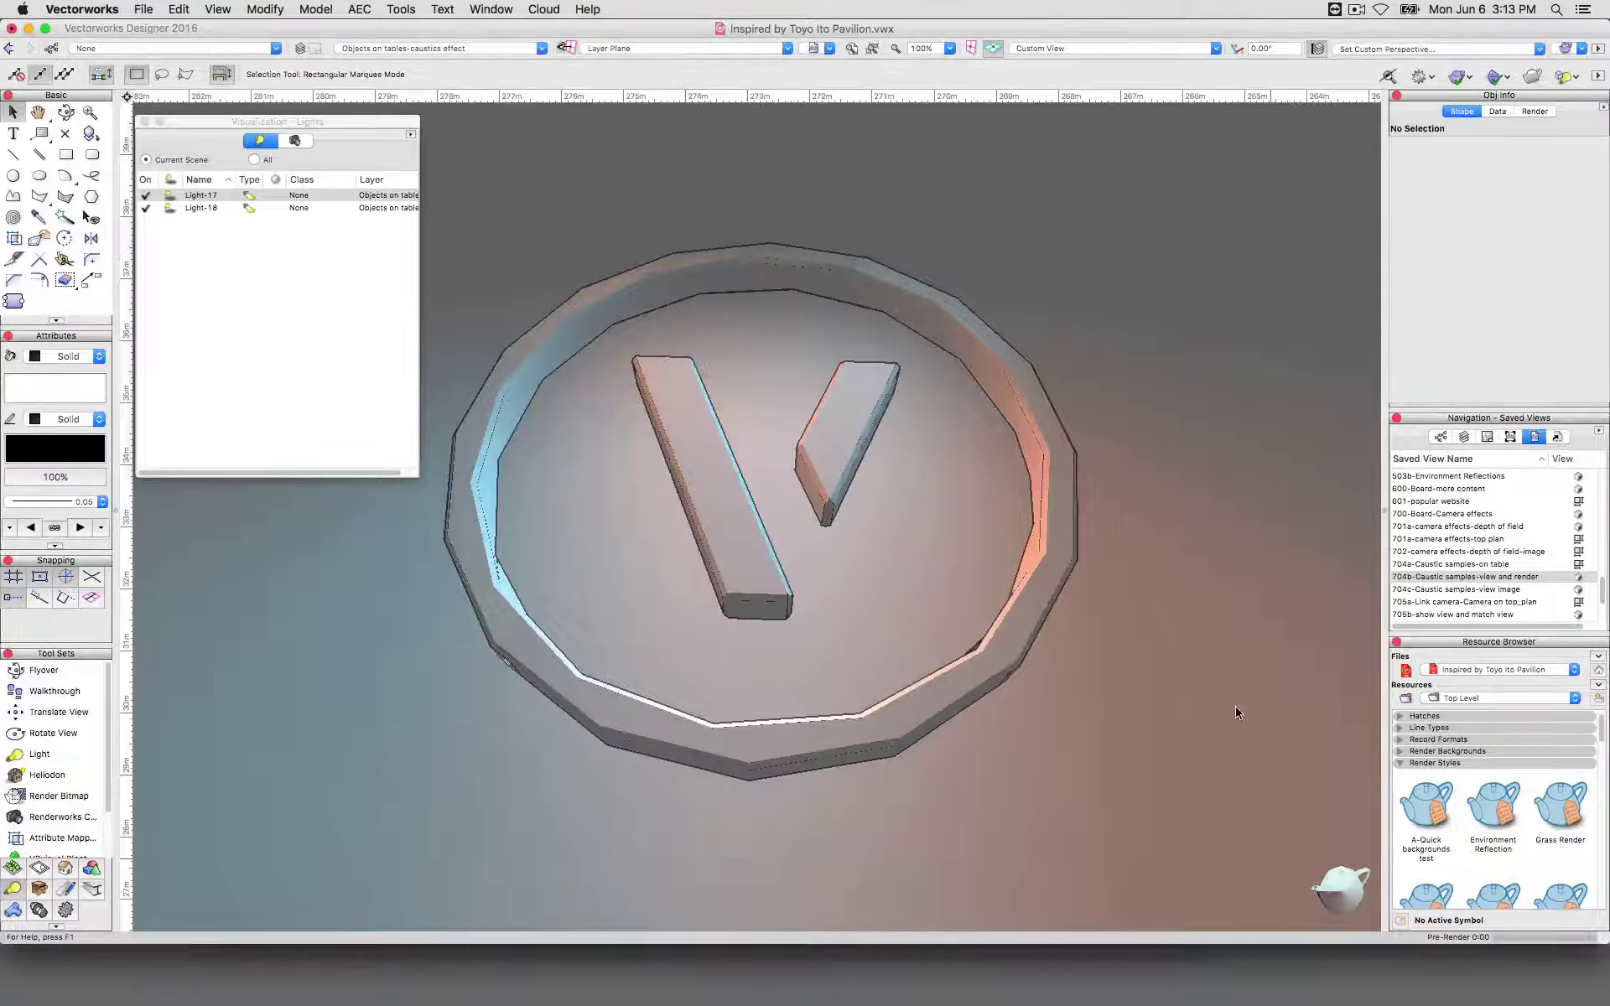
{"action": "left_click", "coordinate": [161, 122]}
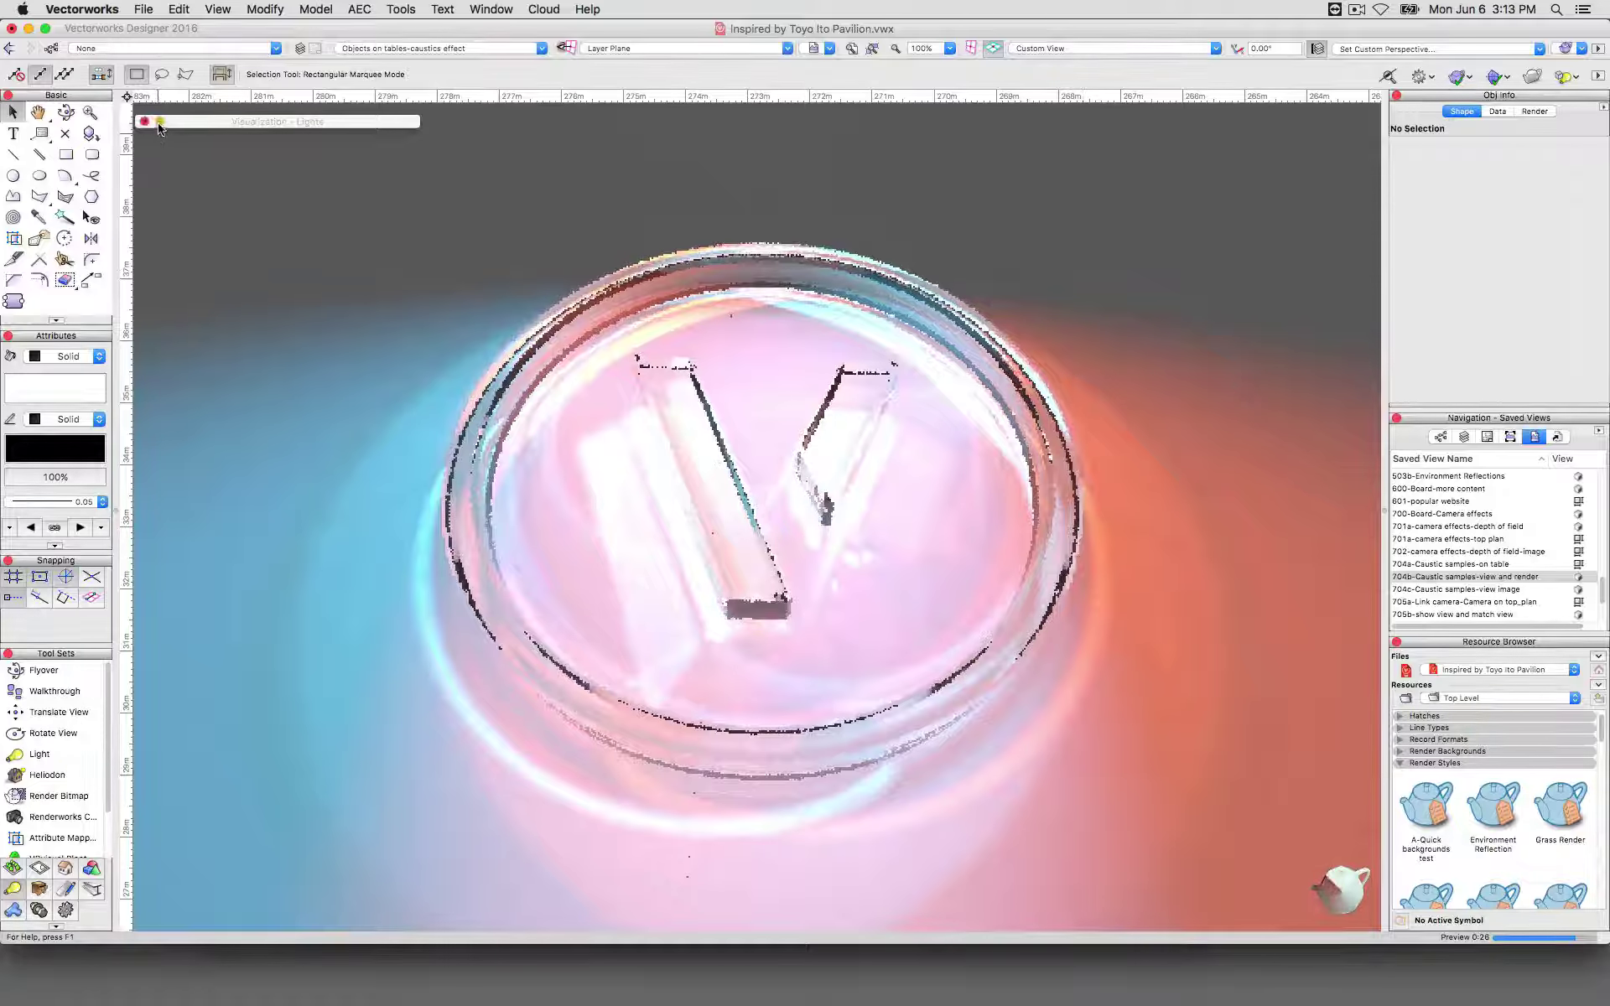
Give Light-17 and Light-18 together Low caustic photons with Show Caustics Only, then re-render
{"action": "left_click", "coordinate": [200, 195]}
{"action": "left_click", "coordinate": [200, 207], "text": "shift"}
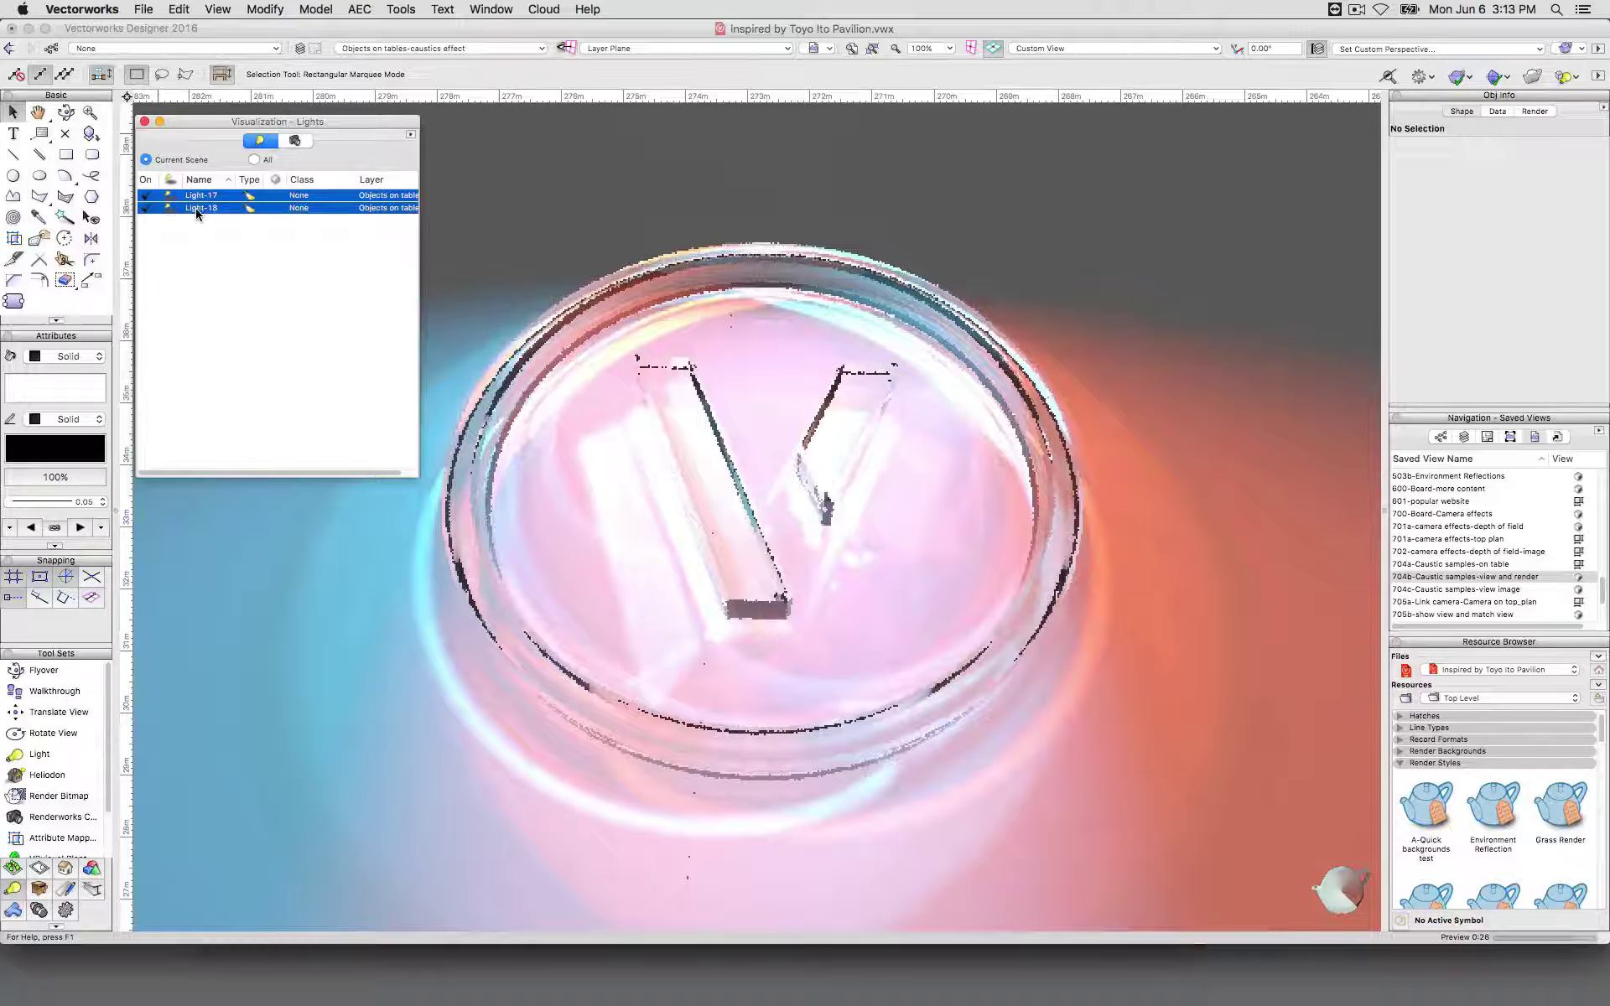
{"action": "right_click", "coordinate": [199, 209]}
{"action": "left_click", "coordinate": [222, 228]}
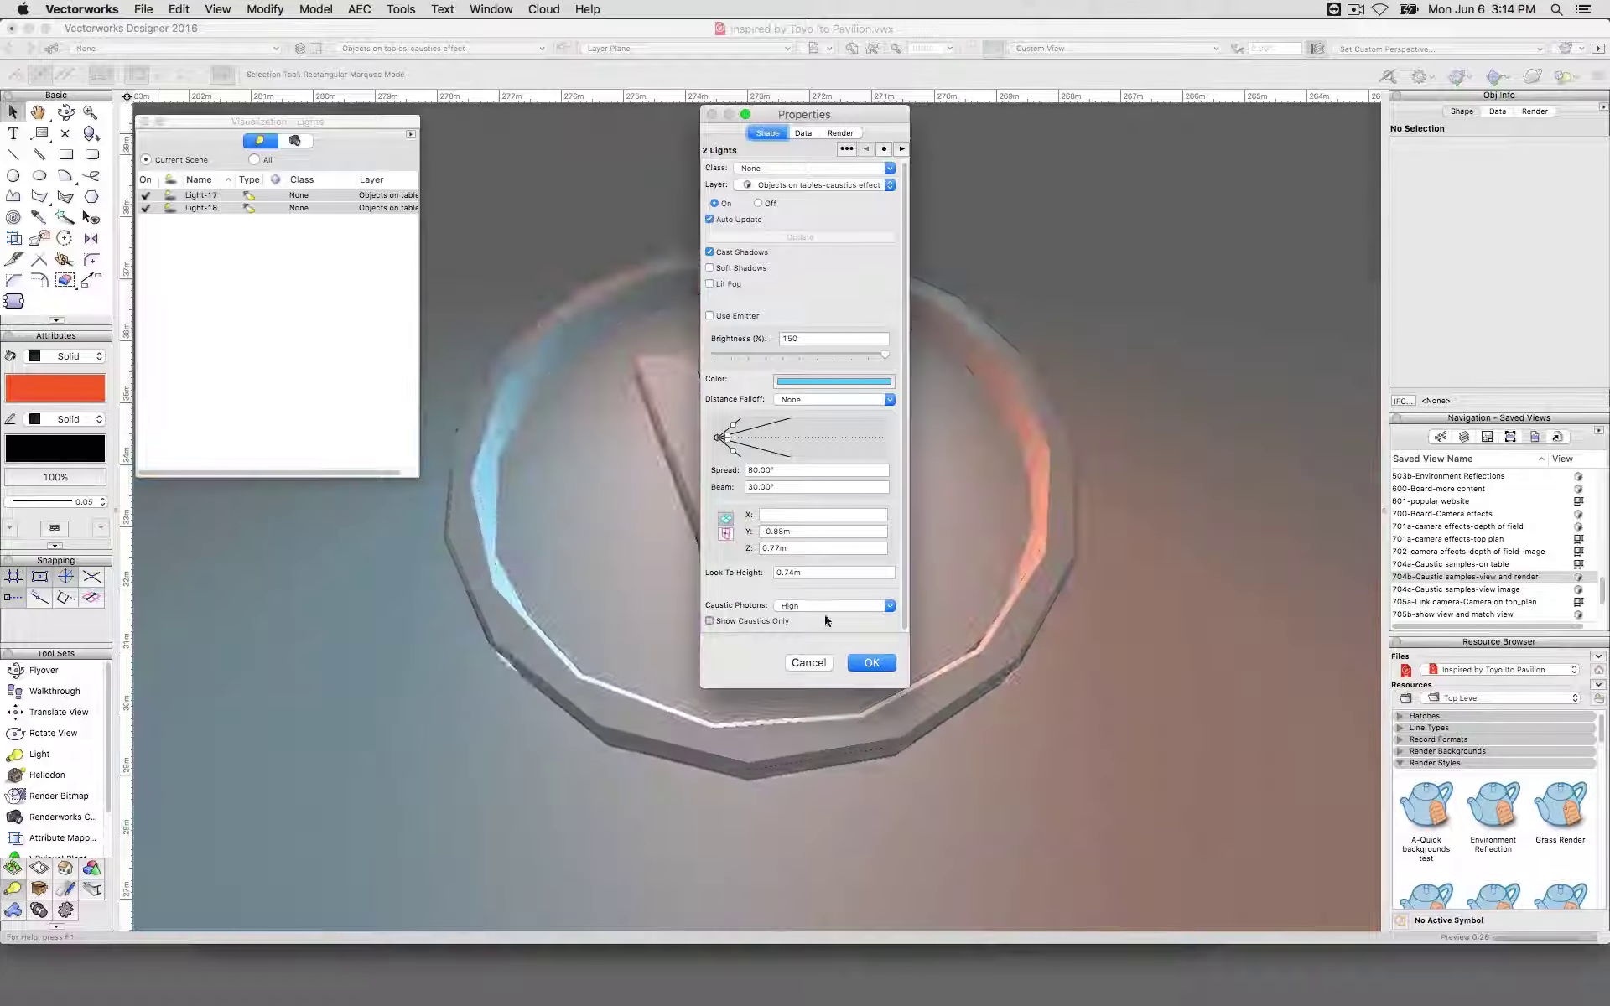
{"action": "left_click", "coordinate": [827, 621]}
{"action": "left_click", "coordinate": [820, 603]}
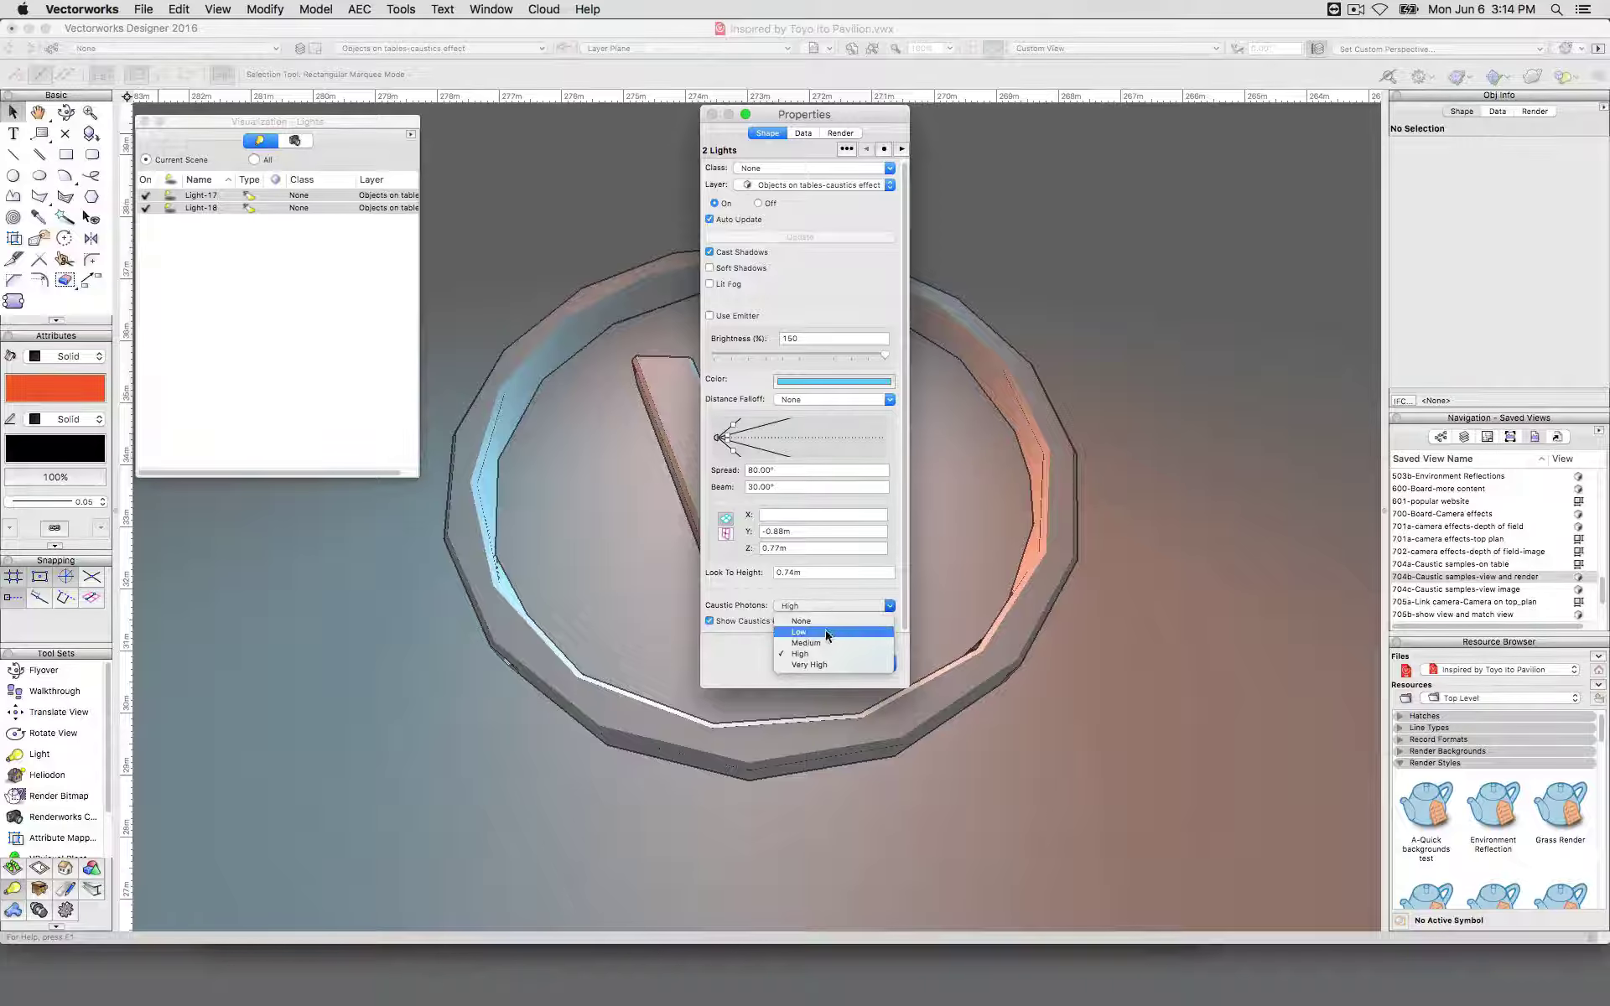
{"action": "left_click", "coordinate": [830, 629]}
{"action": "left_click", "coordinate": [871, 662]}
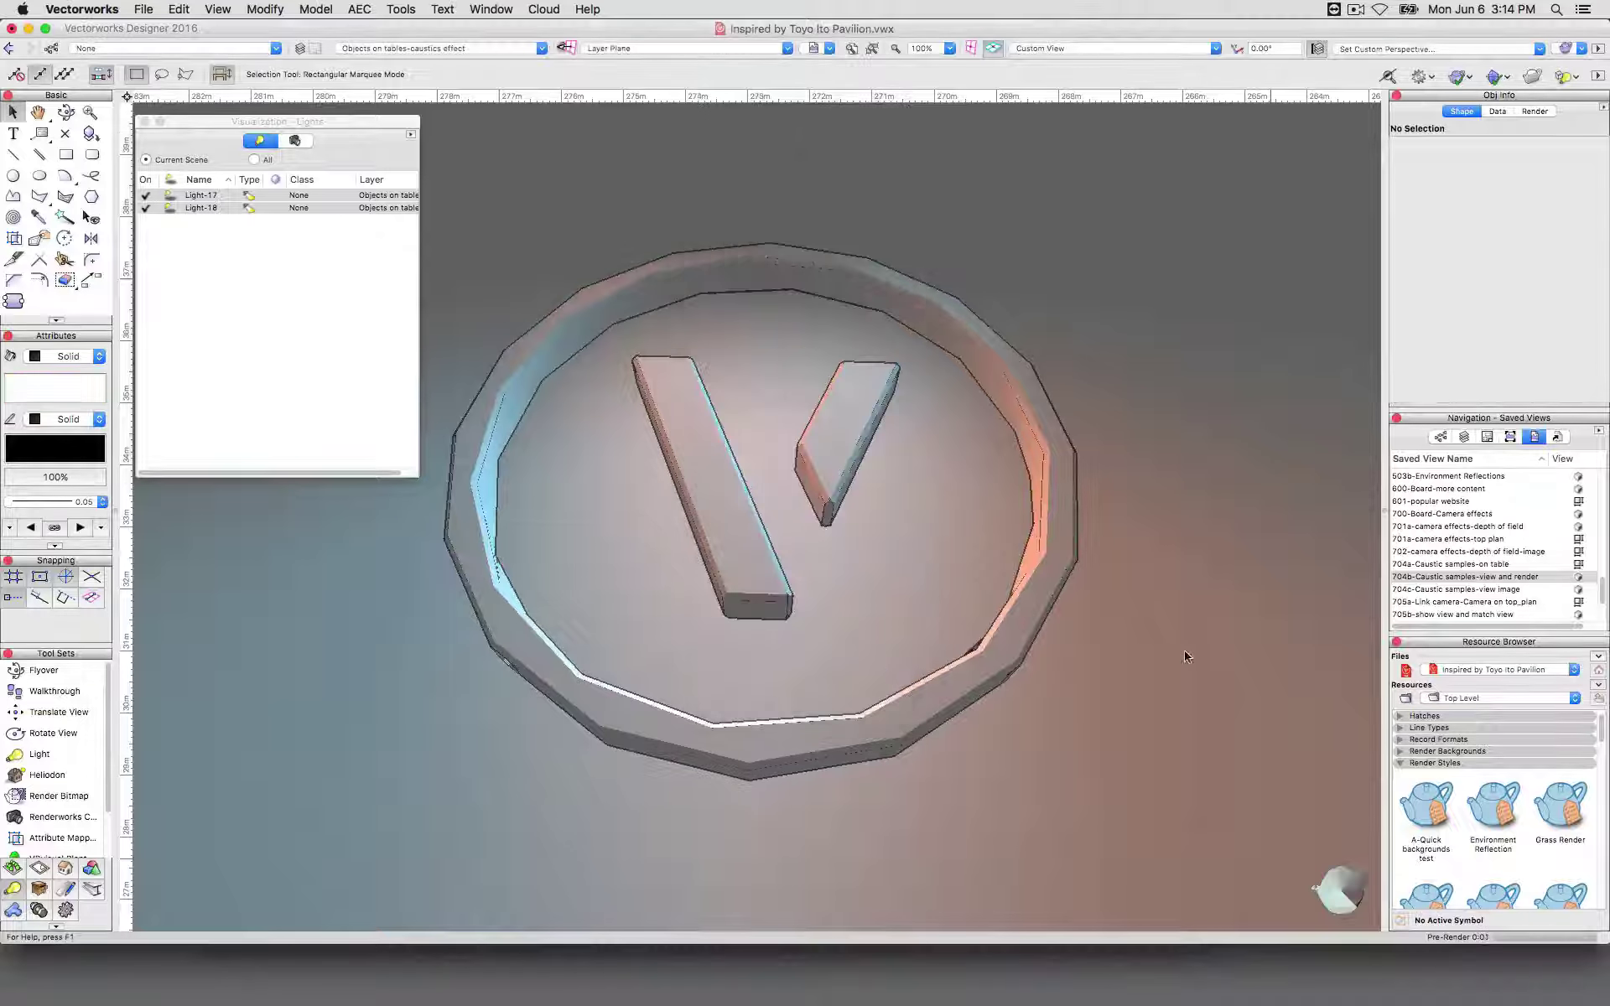
{"action": "left_click", "coordinate": [159, 122]}
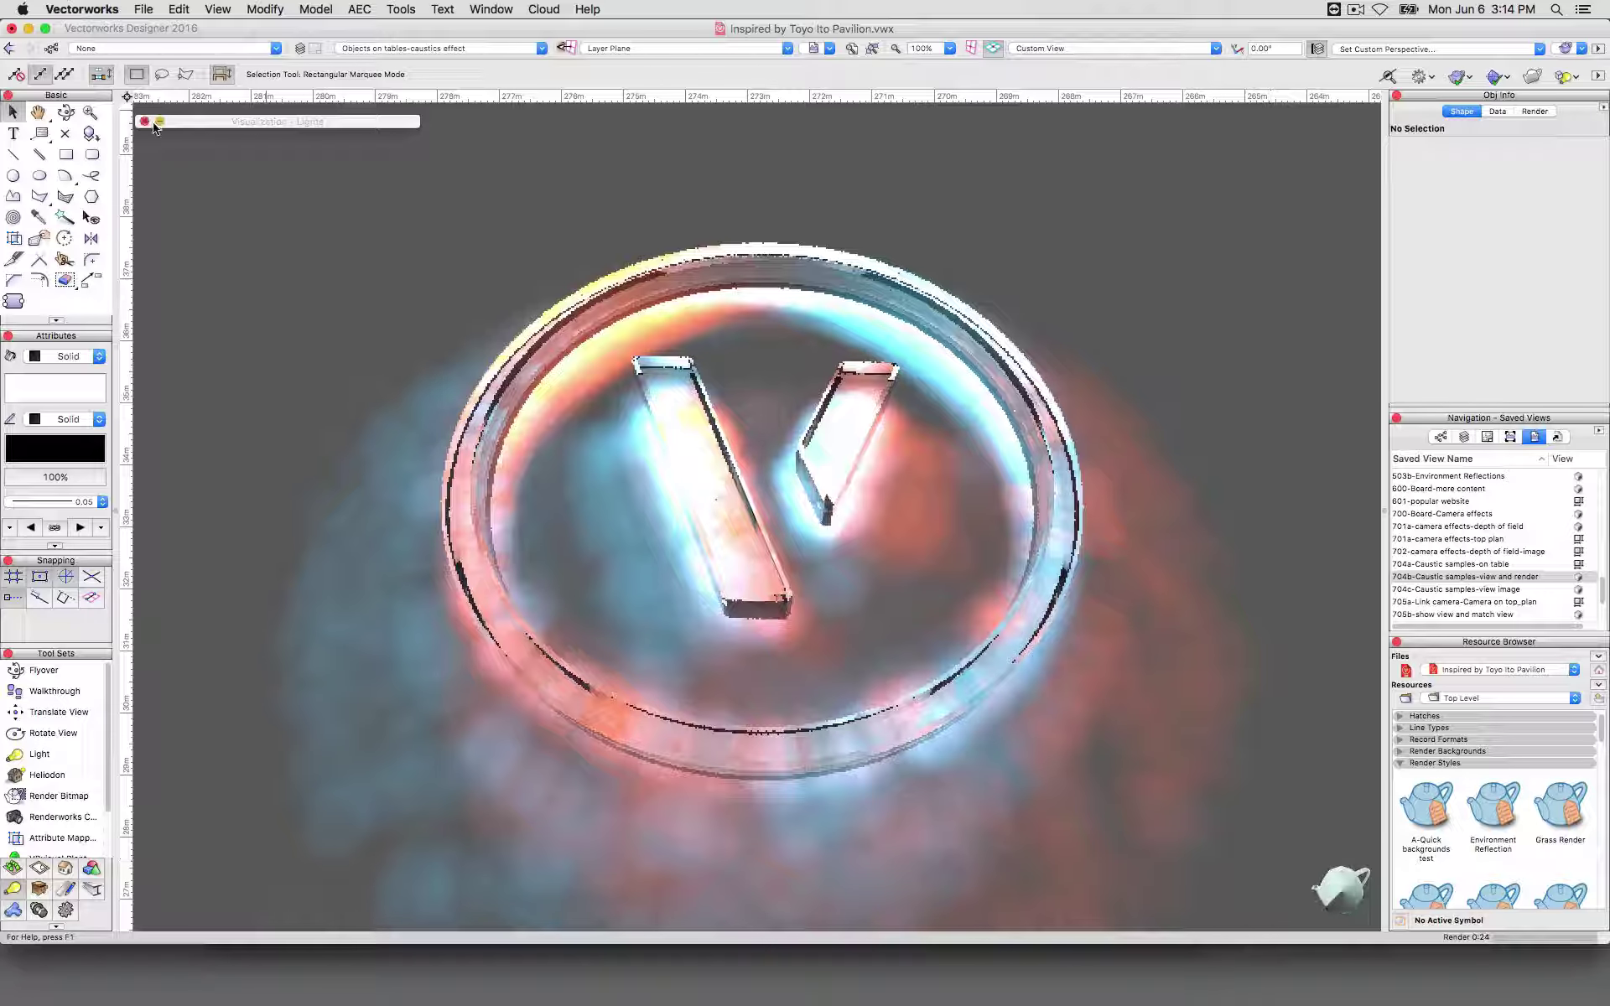
Edit both lights' properties and change Caustic Photons from Low to High
{"action": "right_click", "coordinate": [334, 207]}
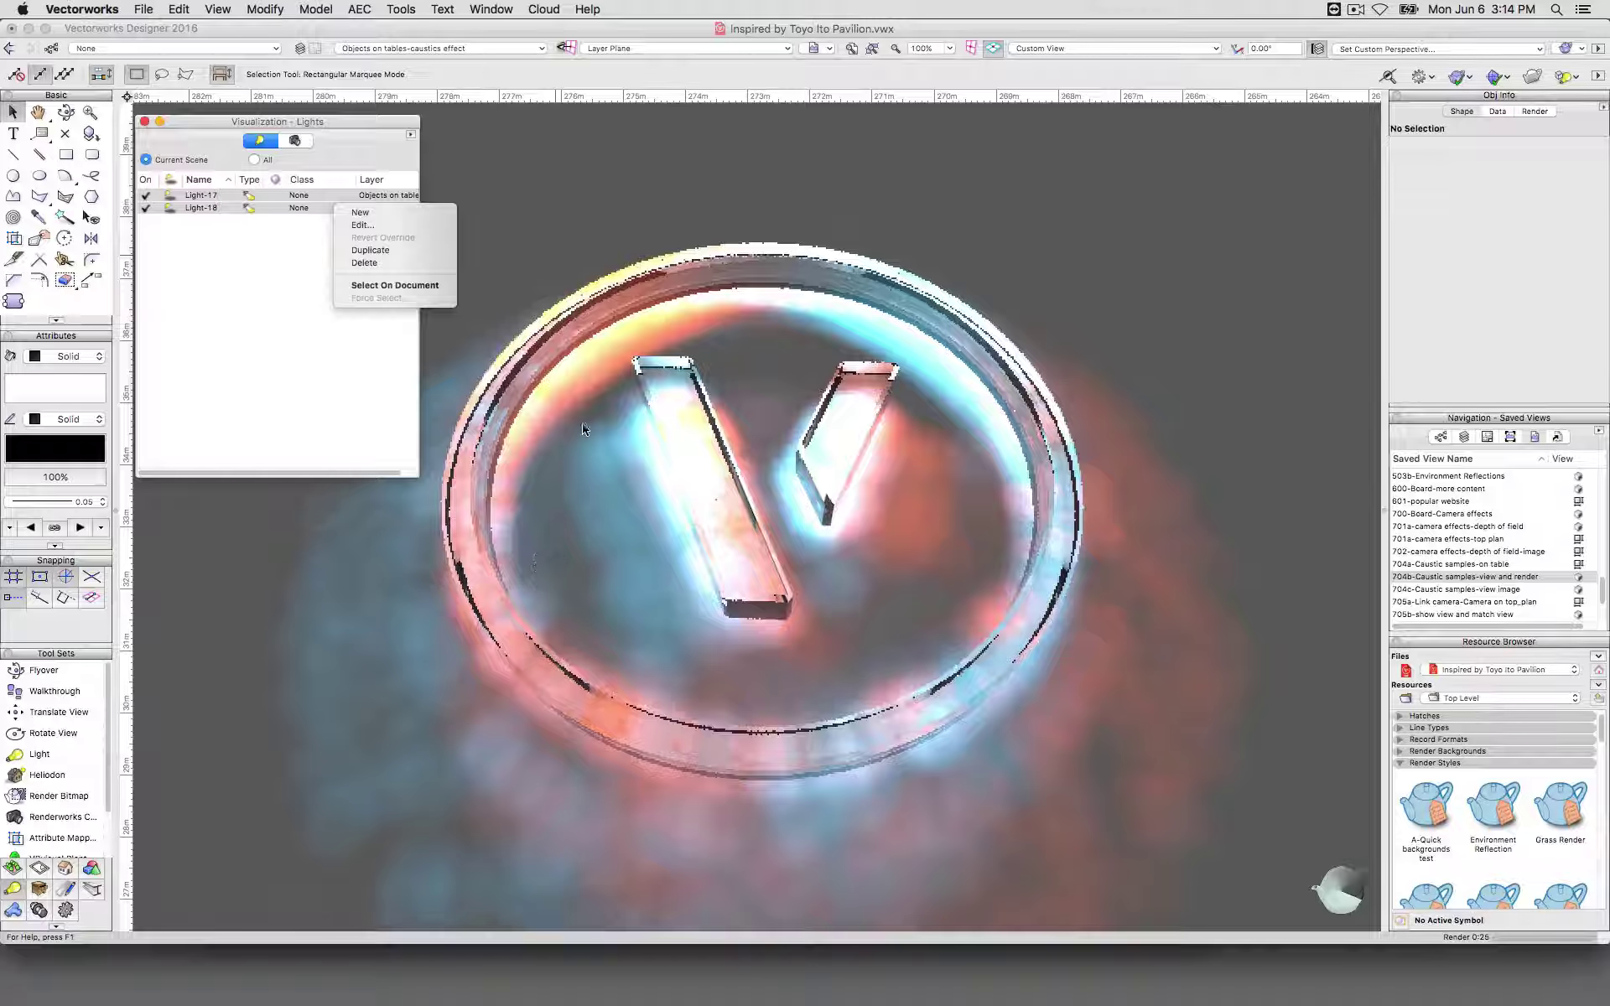
{"action": "left_click", "coordinate": [374, 226]}
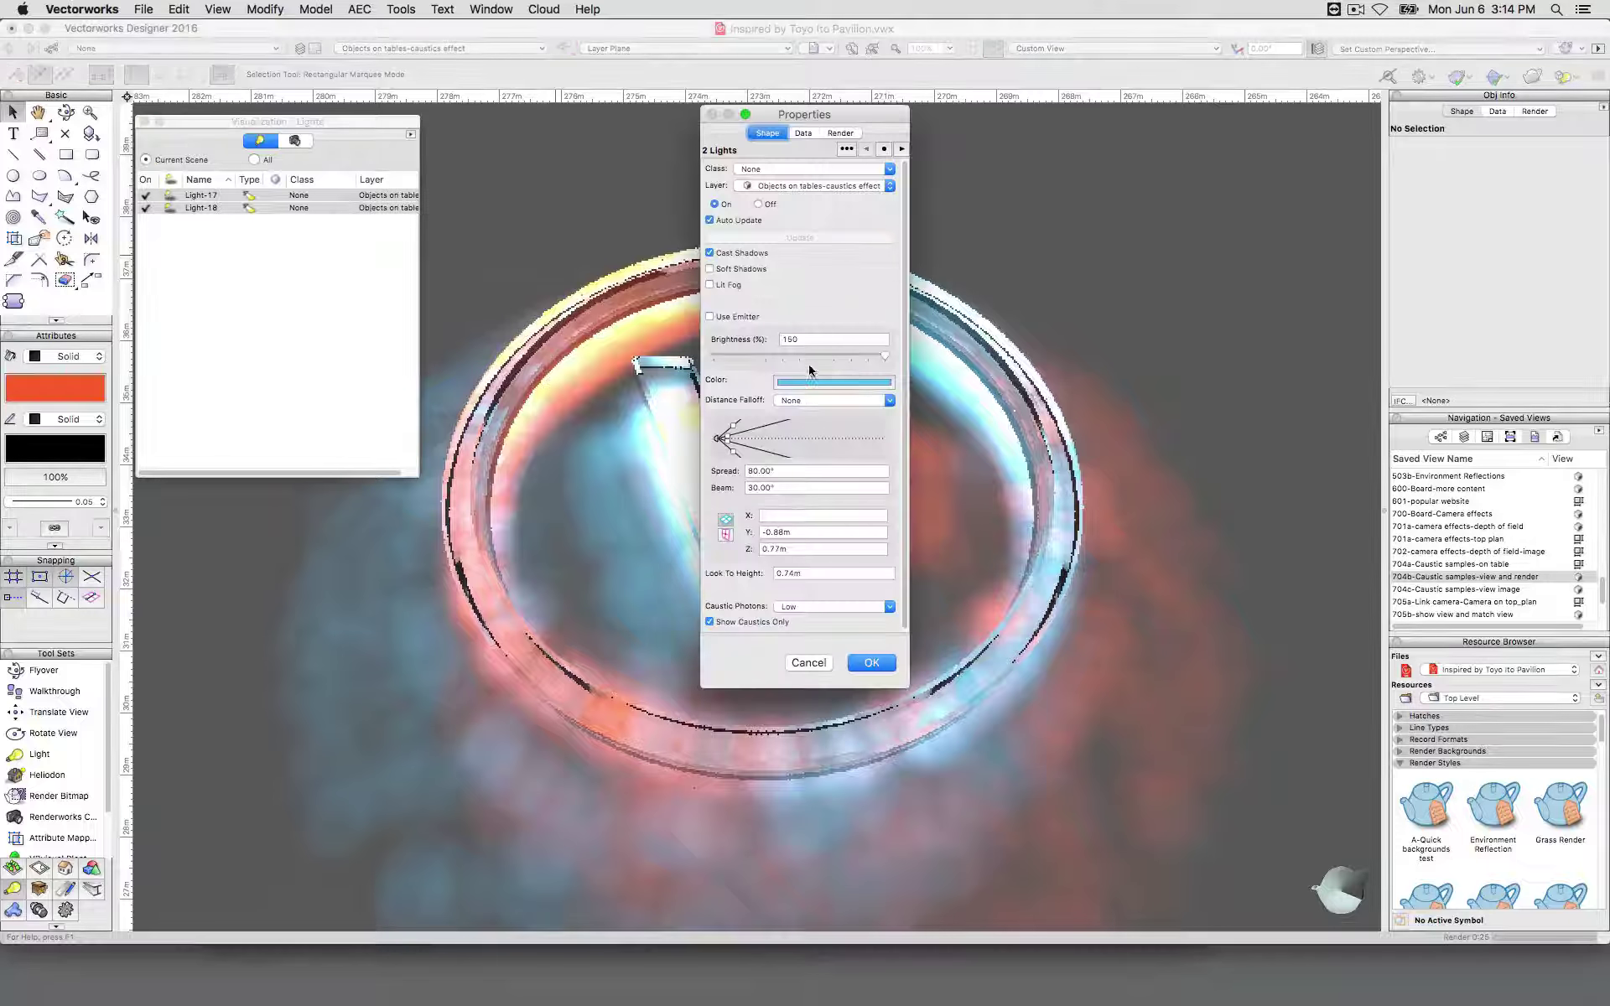
{"action": "left_click", "coordinate": [807, 608]}
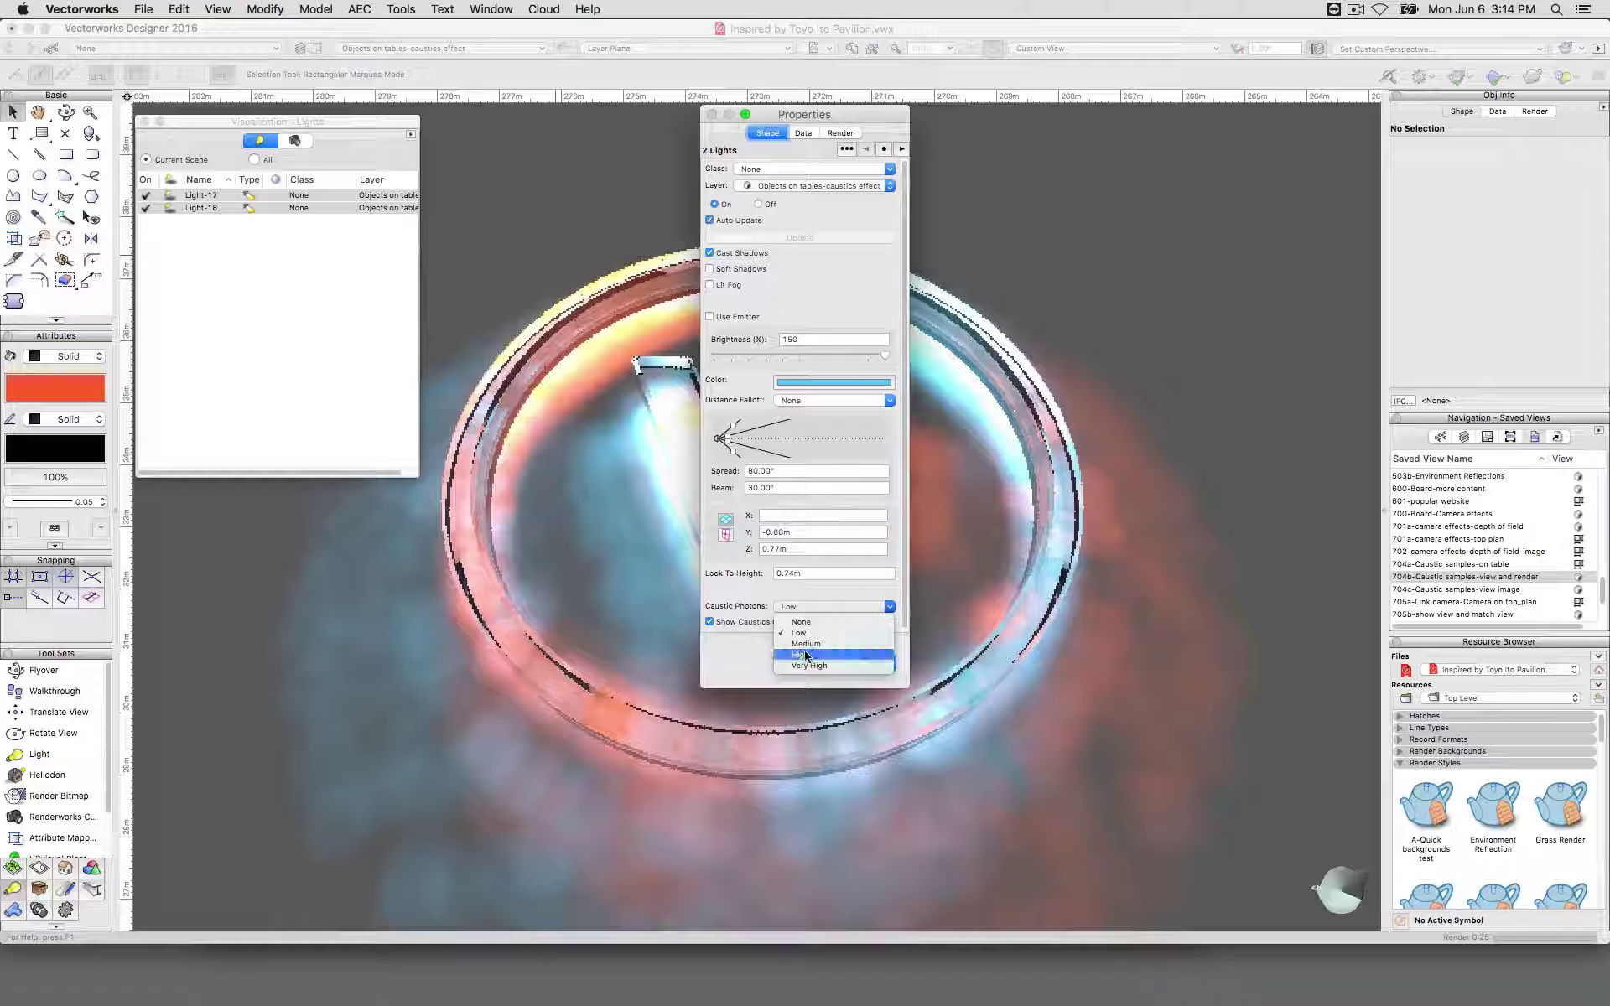
{"action": "left_click", "coordinate": [775, 653]}
Apply the High caustic photon setting and let the render complete
{"action": "left_click", "coordinate": [868, 664]}
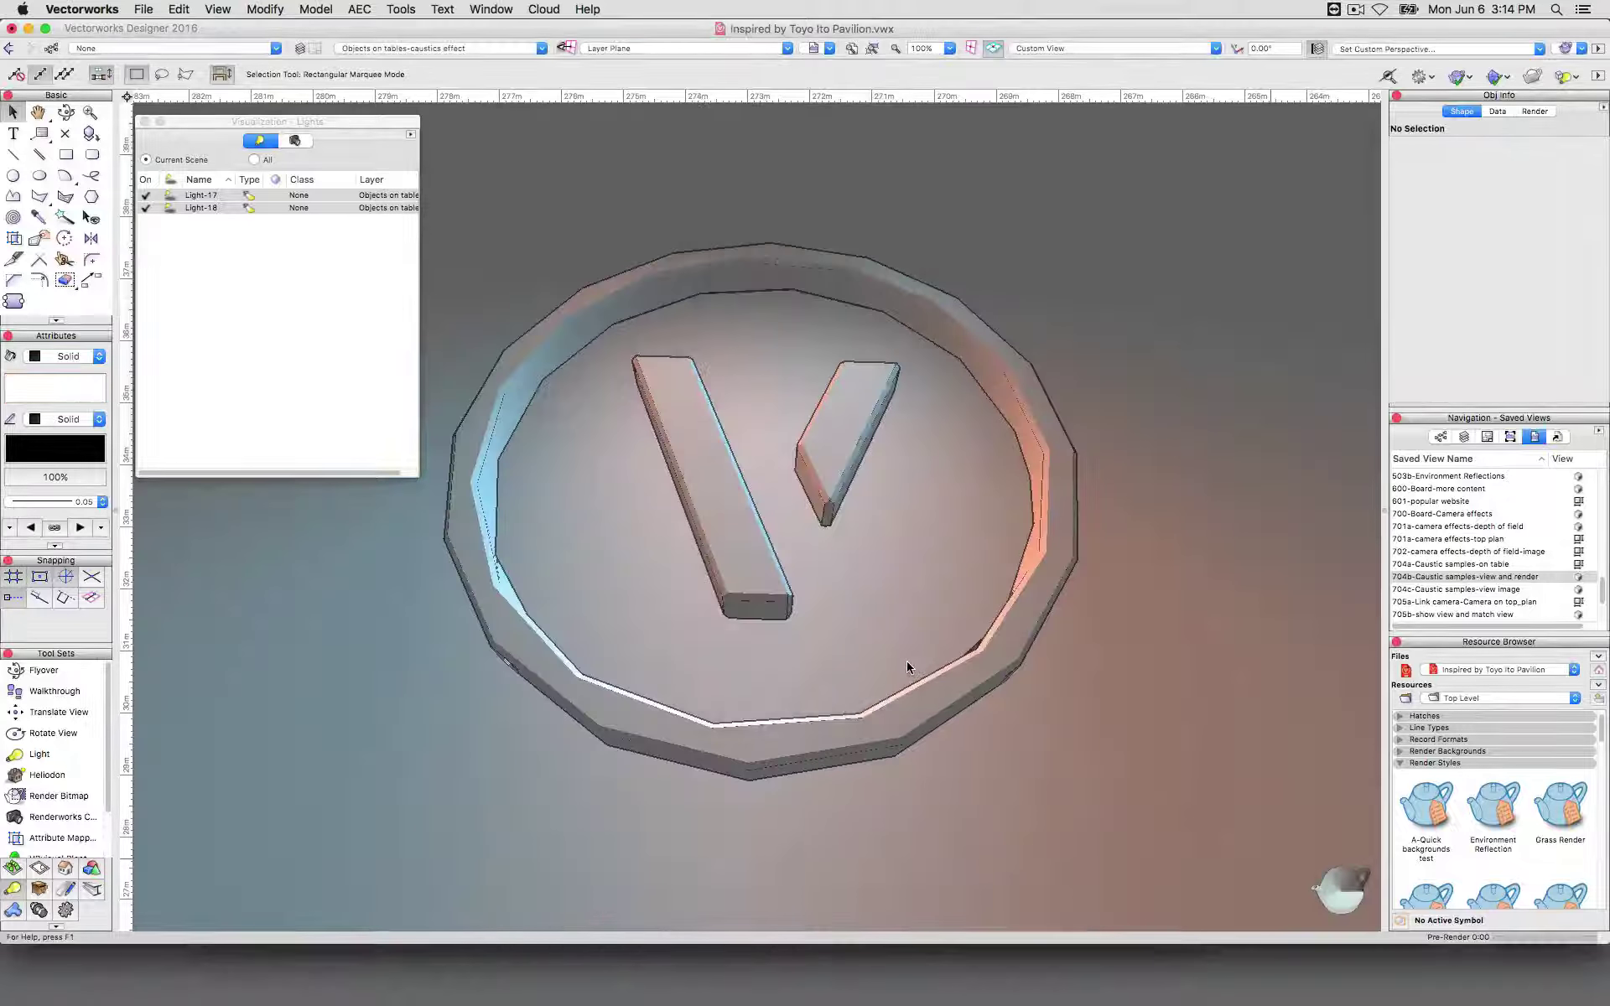